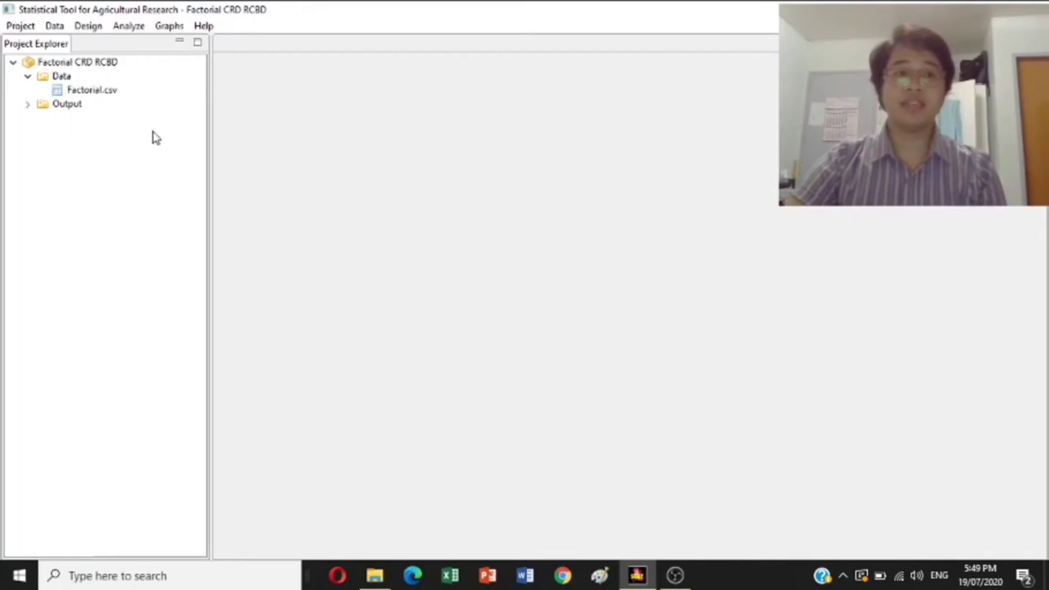
Open the Factorial.csv dataset from the project's Data folder and dismiss the column-name notice.
{"action": "left_click", "coordinate": [94, 98]}
{"action": "double_click", "coordinate": [94, 97]}
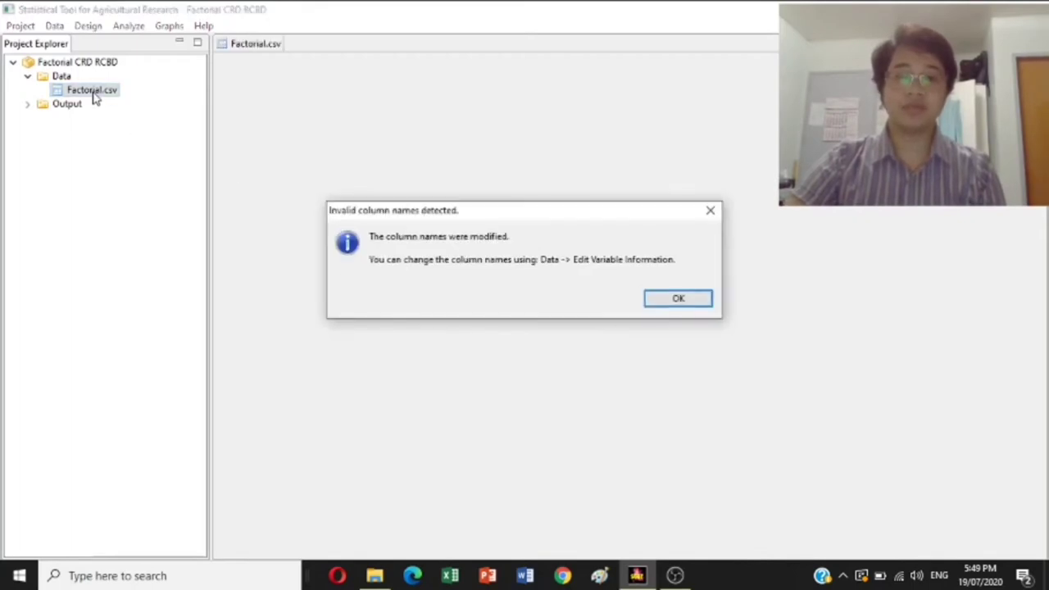
{"action": "left_click", "coordinate": [675, 299]}
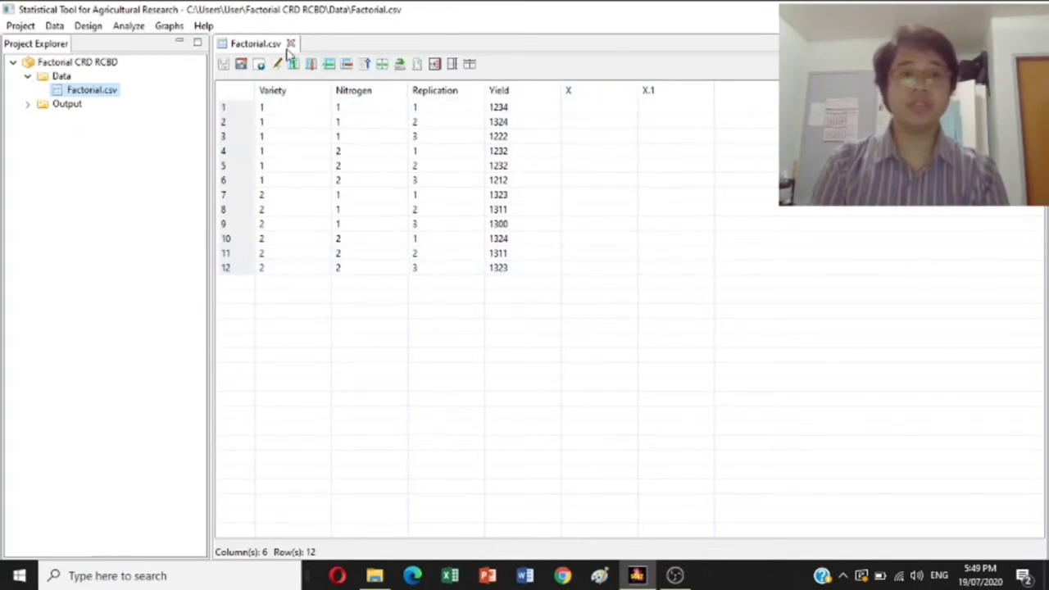
Start a Completely Randomized Design analysis of variance and assign Yield as the response variable.
{"action": "left_click", "coordinate": [132, 28]}
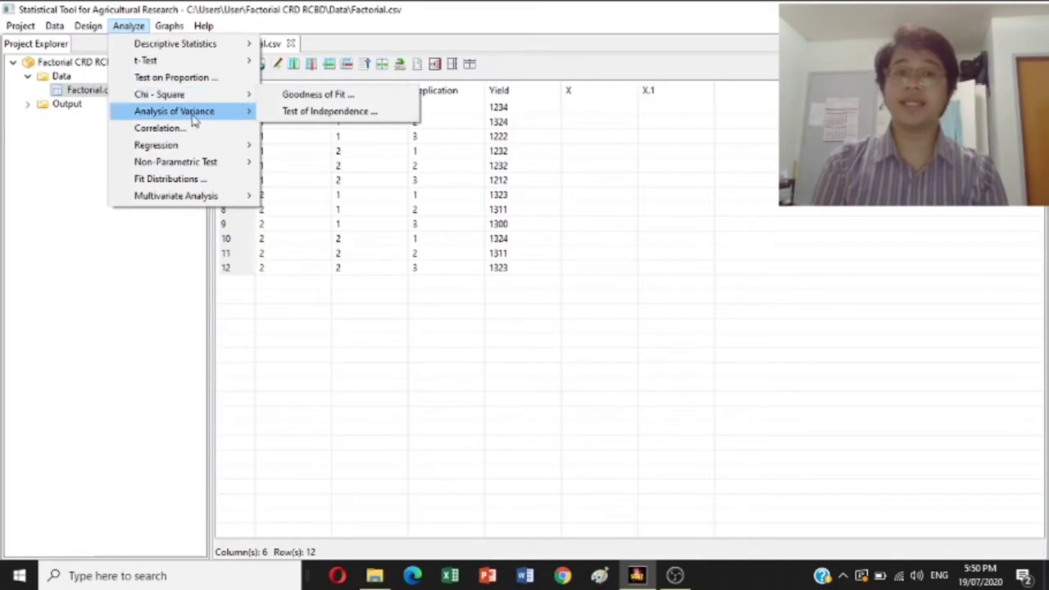
{"action": "mouse_move", "coordinate": [195, 118]}
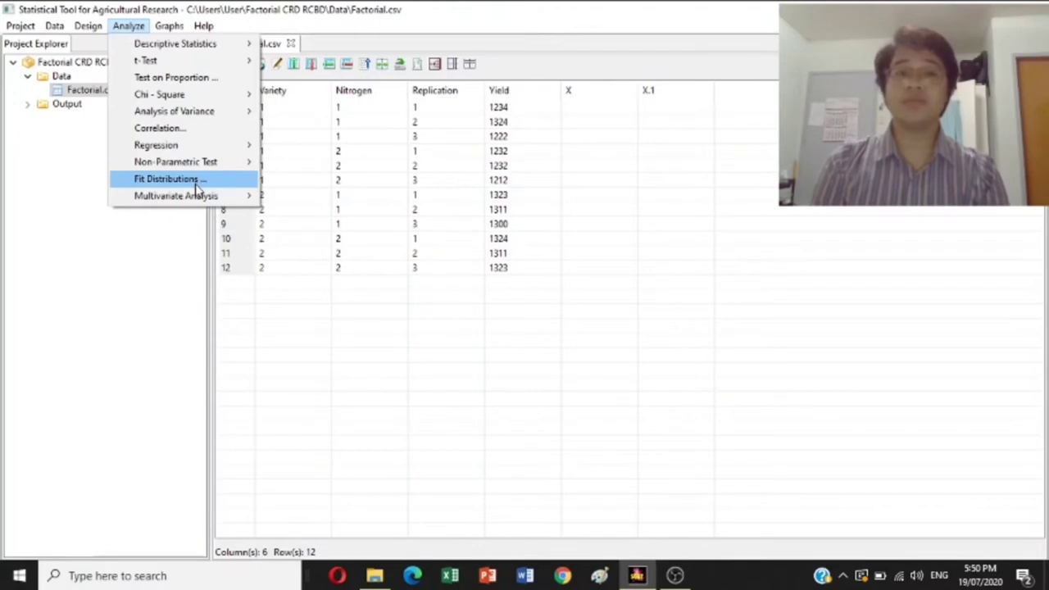
{"action": "mouse_move", "coordinate": [207, 200]}
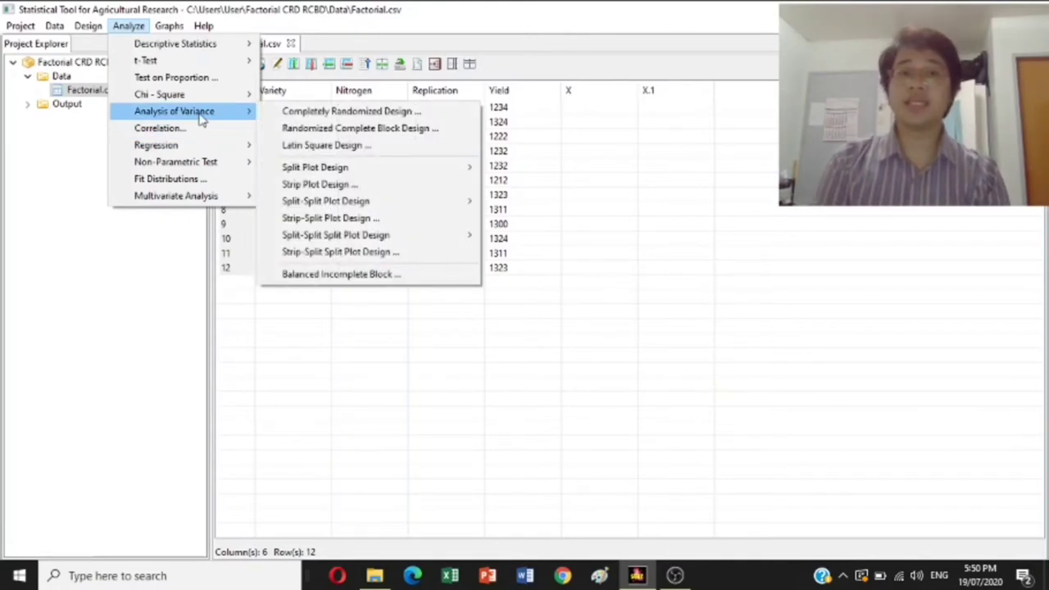
{"action": "left_click", "coordinate": [304, 116]}
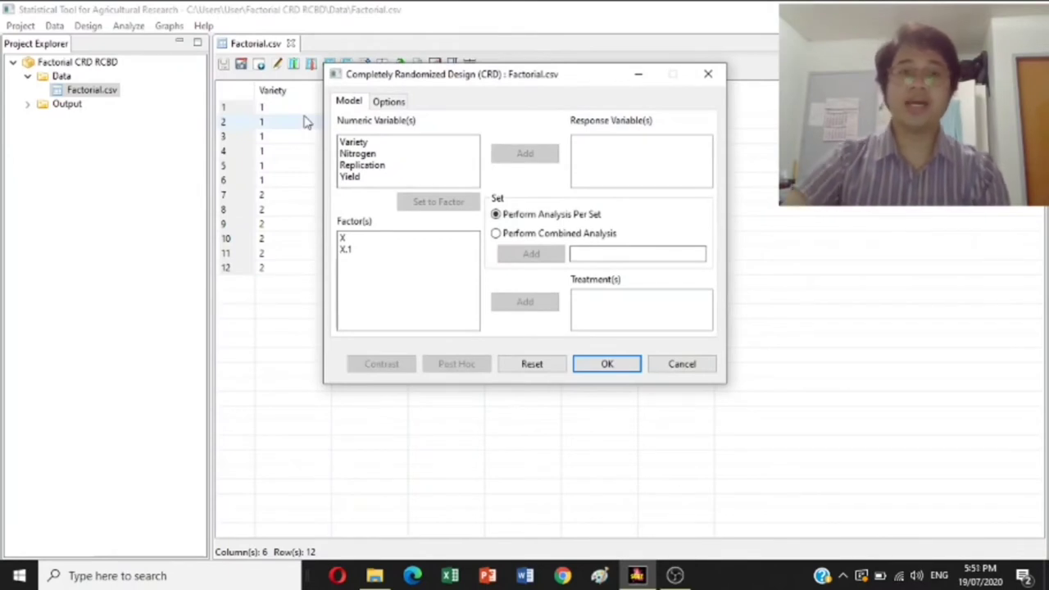
{"action": "left_click", "coordinate": [358, 178]}
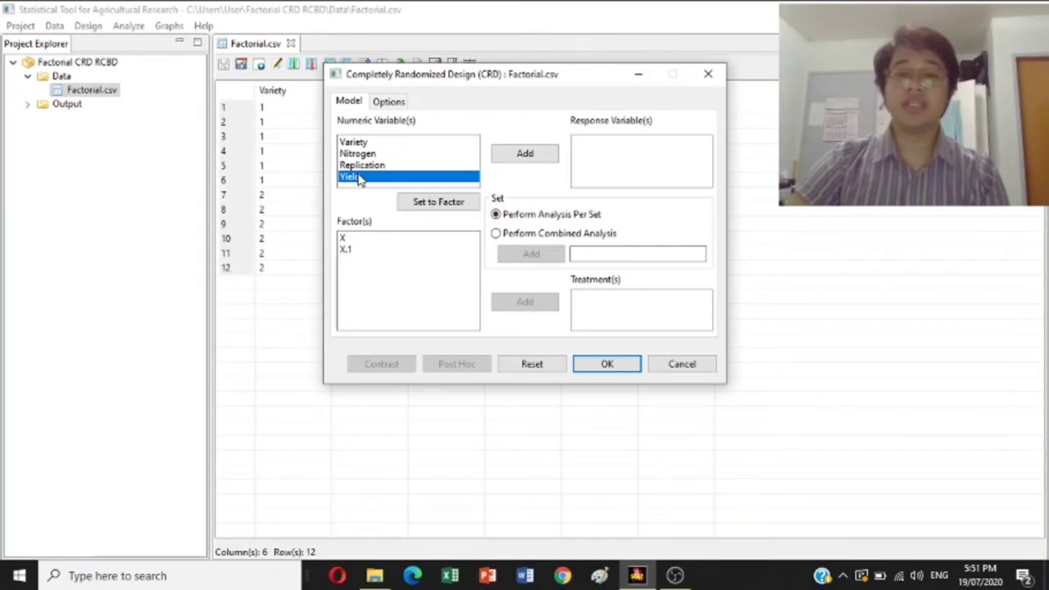
{"action": "left_click", "coordinate": [524, 154]}
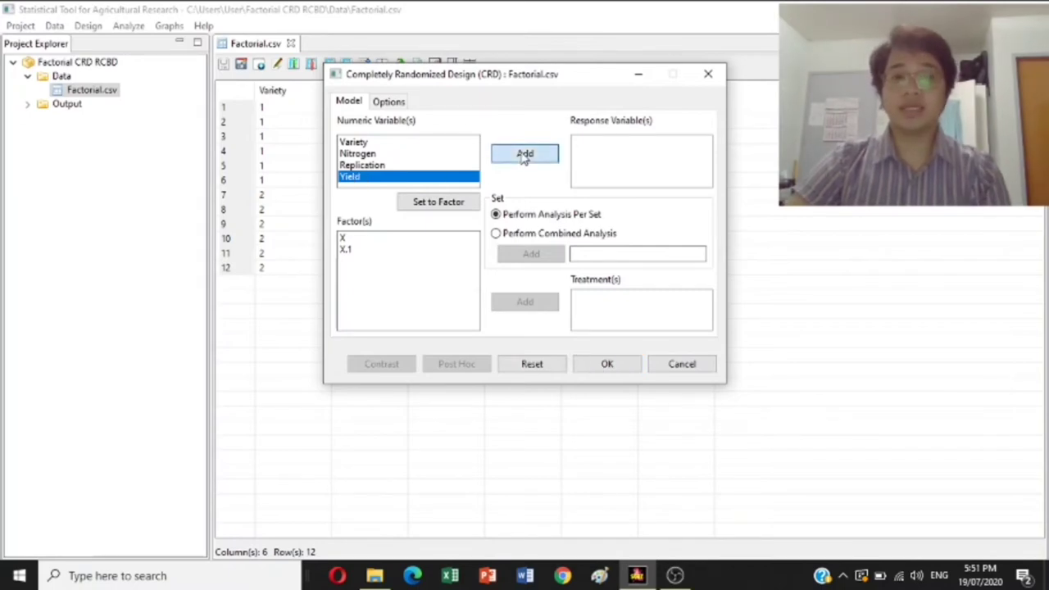
Convert the numeric variables Variety, Nitrogen and Replication to factors.
{"action": "left_click", "coordinate": [363, 142]}
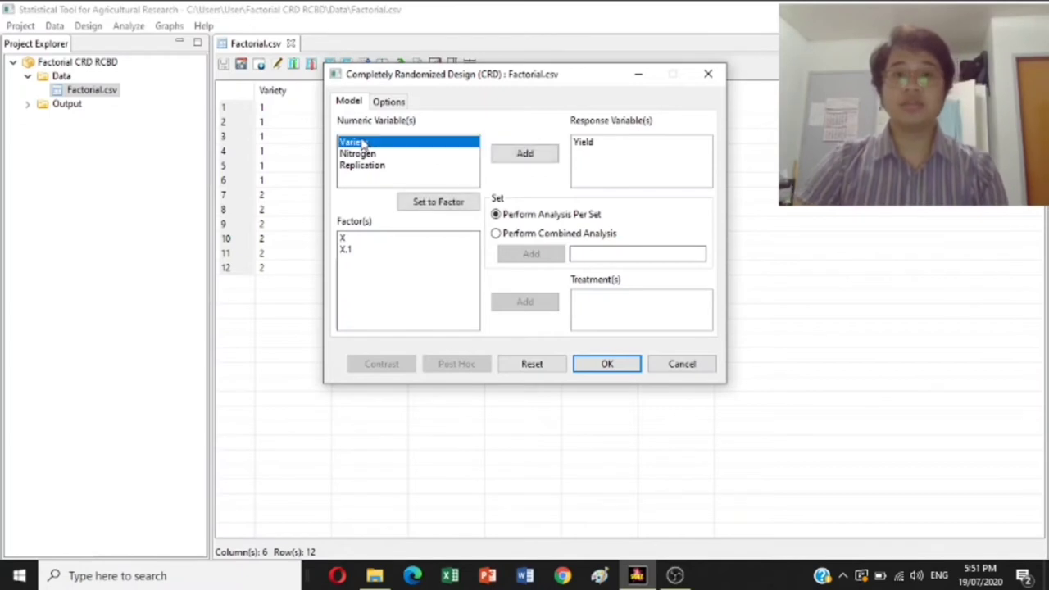
{"action": "key", "text": "shift+Down"}
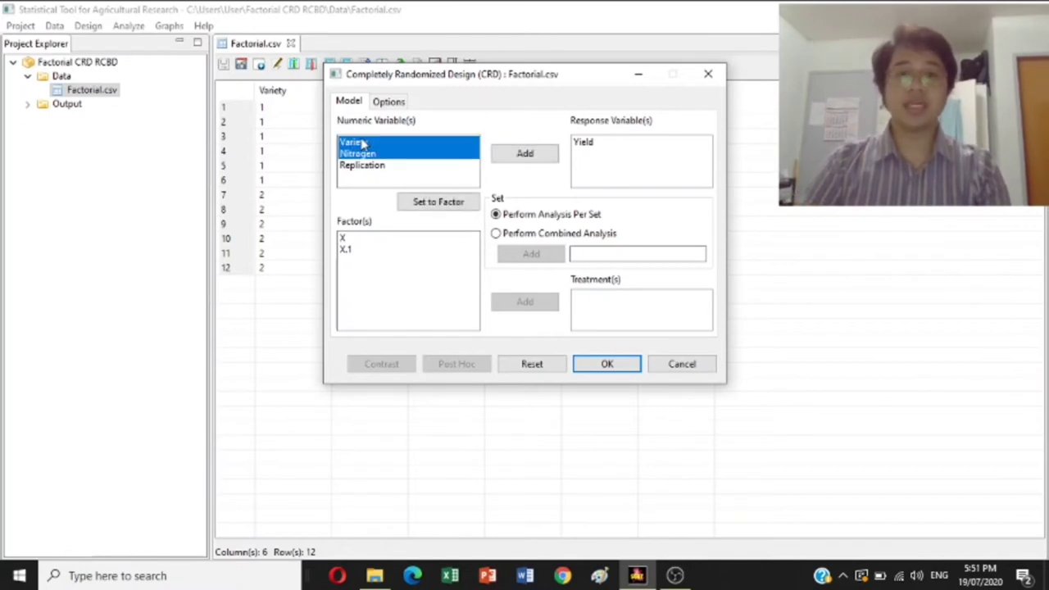
{"action": "key", "text": "shift+Down"}
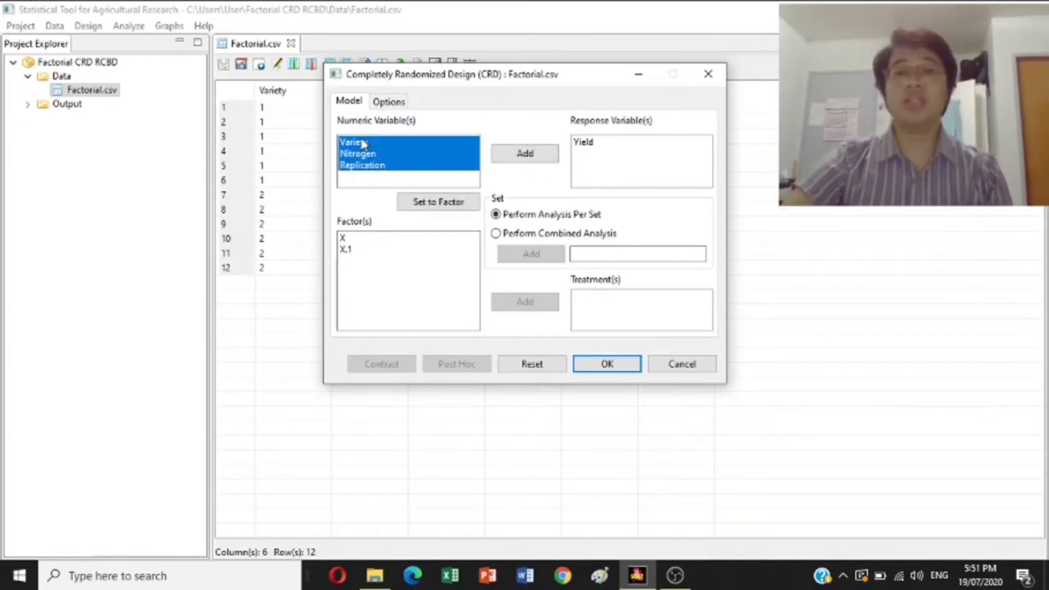
{"action": "left_click", "coordinate": [437, 205]}
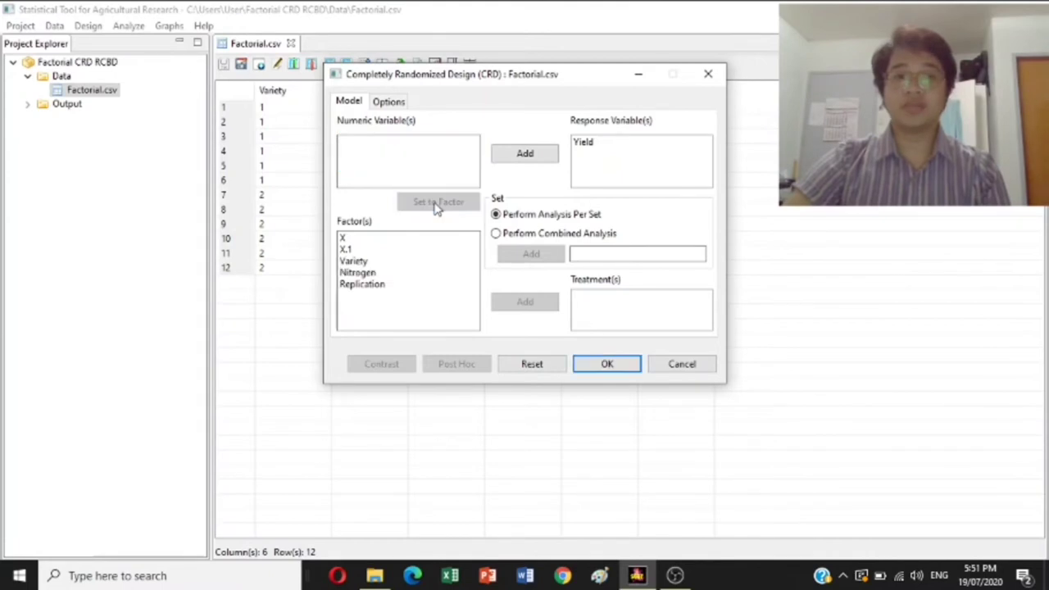
Add the factors Variety and Nitrogen as treatments of the CRD model.
{"action": "left_click", "coordinate": [364, 261]}
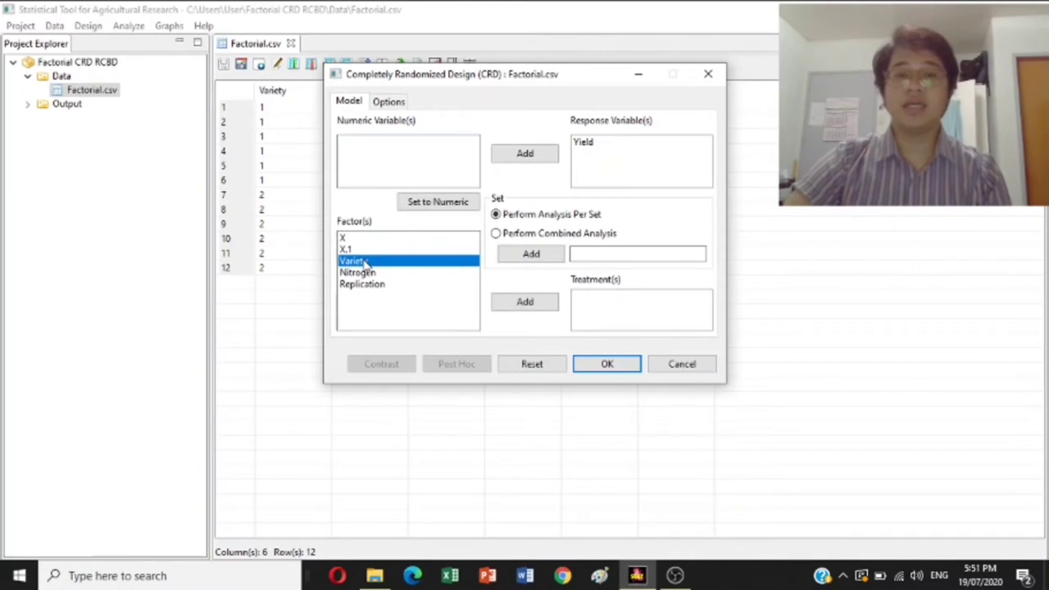
{"action": "left_click", "coordinate": [528, 304]}
{"action": "left_click", "coordinate": [366, 262]}
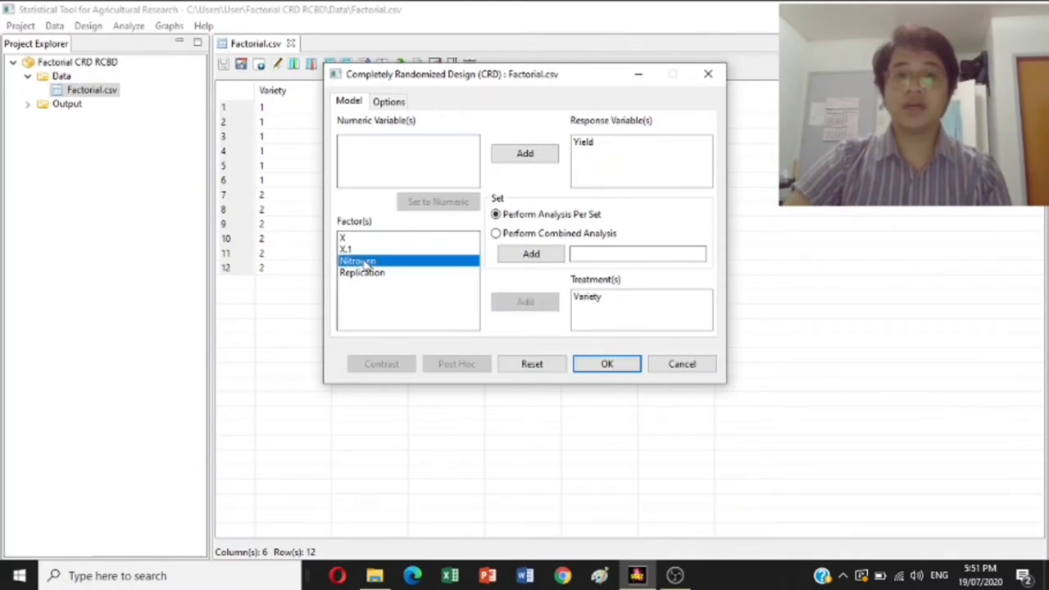
{"action": "left_click", "coordinate": [533, 303]}
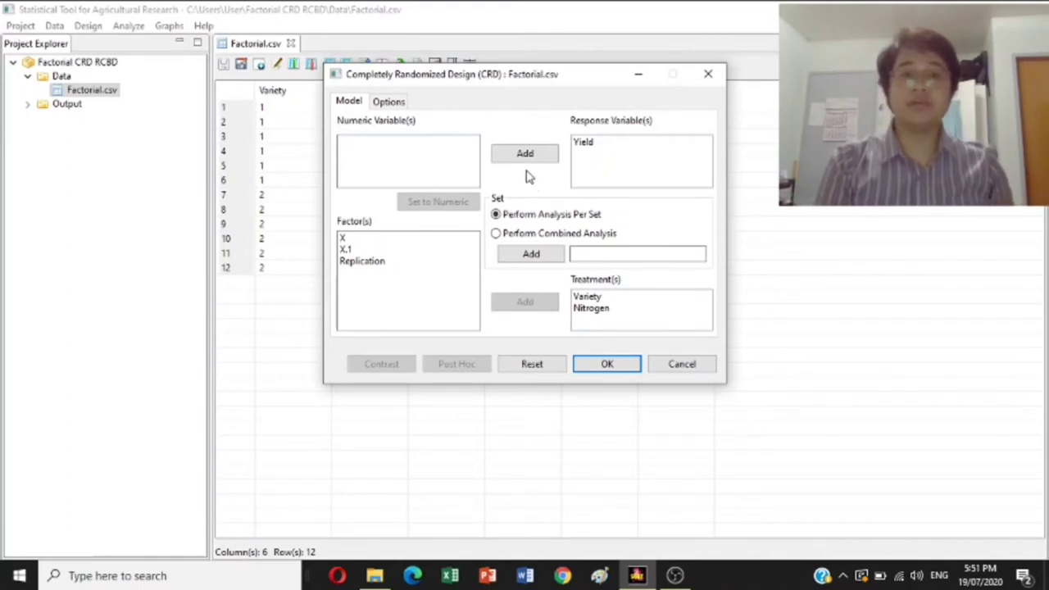
Check the display options and significance level without changing them, and run the CRD analysis.
{"action": "left_click", "coordinate": [385, 101]}
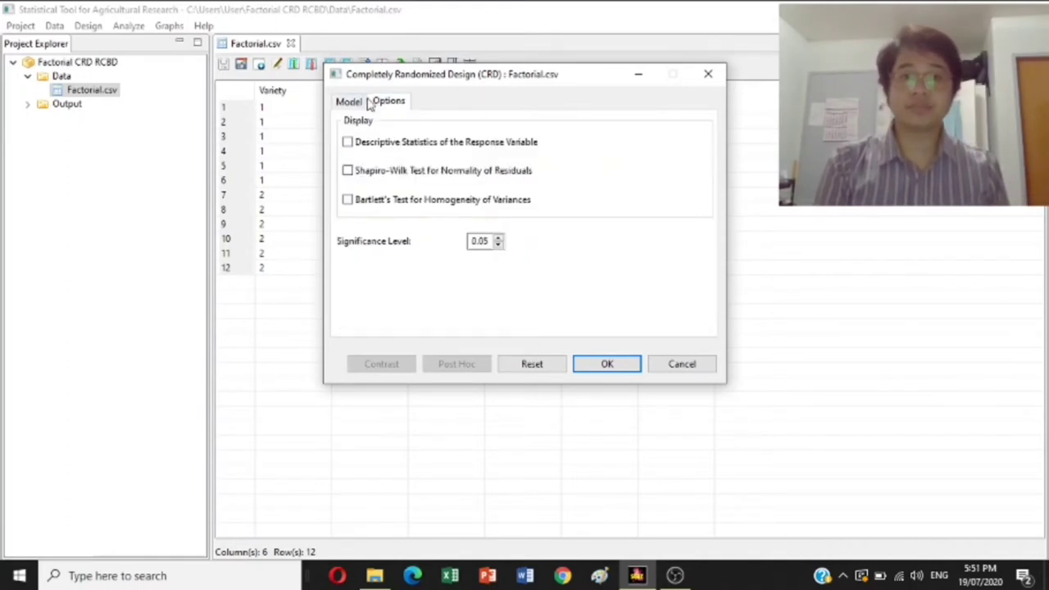
{"action": "left_click", "coordinate": [357, 102]}
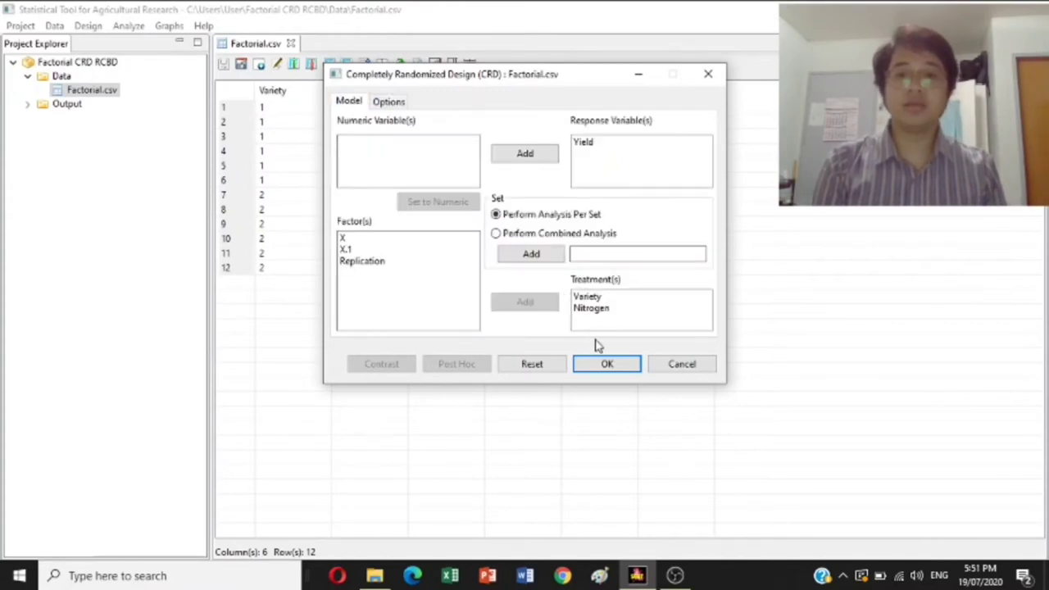
{"action": "left_click", "coordinate": [603, 363]}
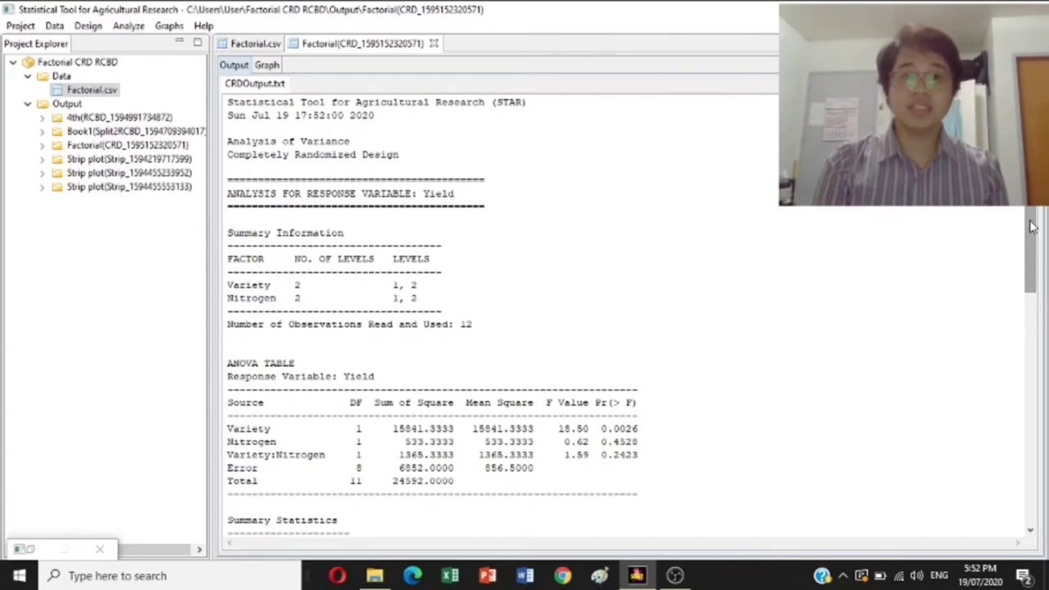
Examine the CRD output from the ANOVA table through the standard errors and table of means to the pairwise mean comparison of Variety.
{"action": "left_click_drag", "start_coordinate": [1032, 227], "coordinate": [1030, 263]}
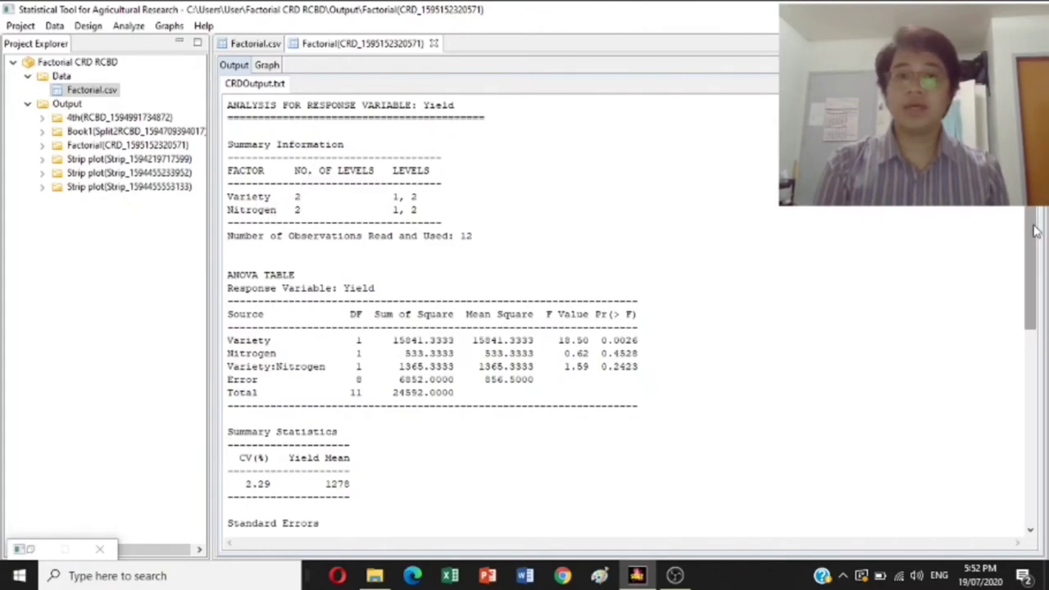
{"action": "left_click_drag", "start_coordinate": [1035, 232], "coordinate": [1035, 258]}
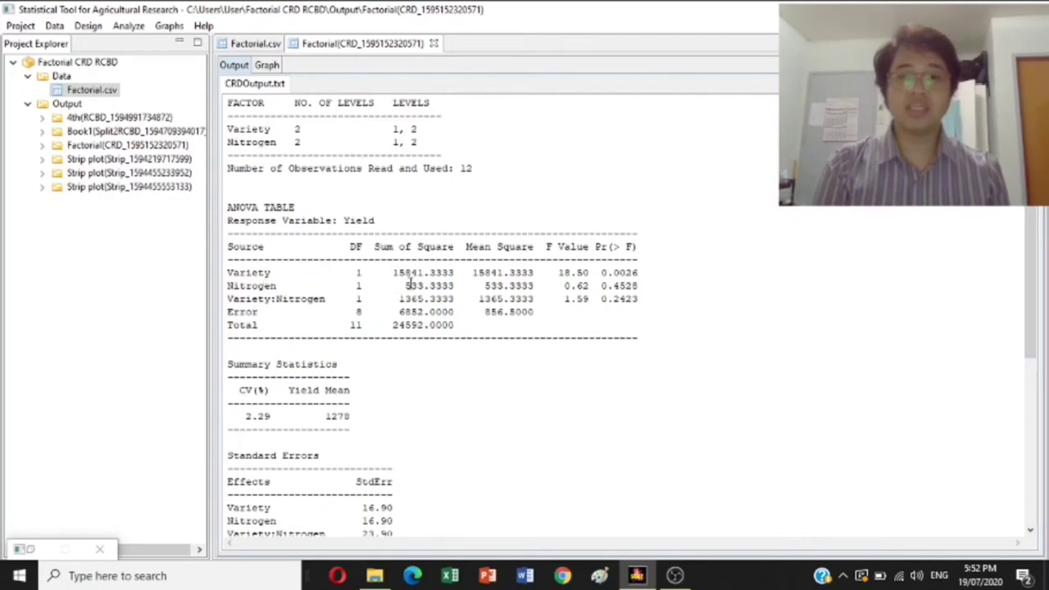
{"action": "left_click", "coordinate": [641, 286]}
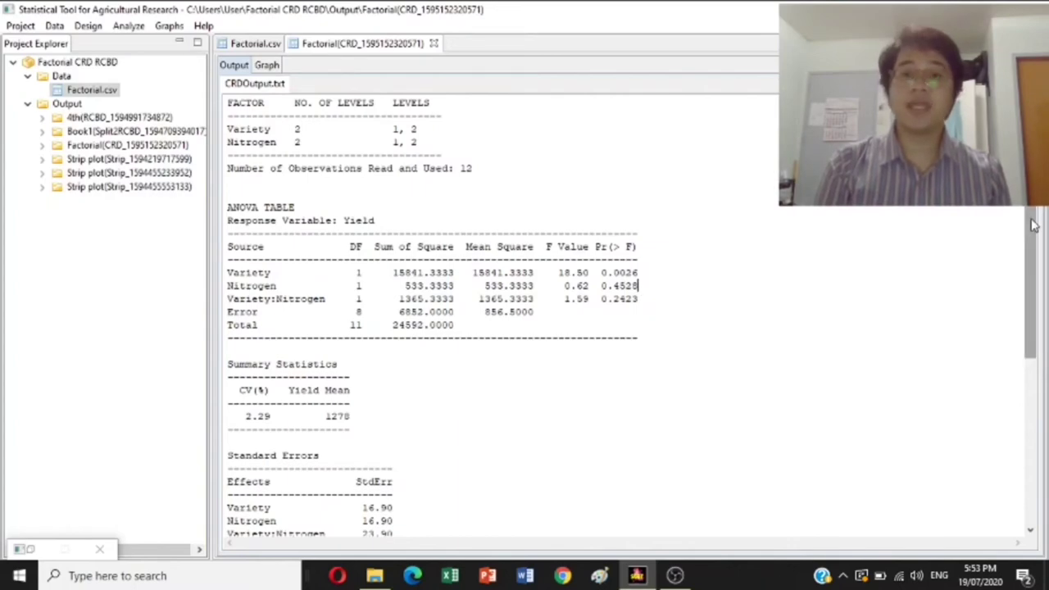
{"action": "left_click_drag", "start_coordinate": [1035, 226], "coordinate": [1031, 272]}
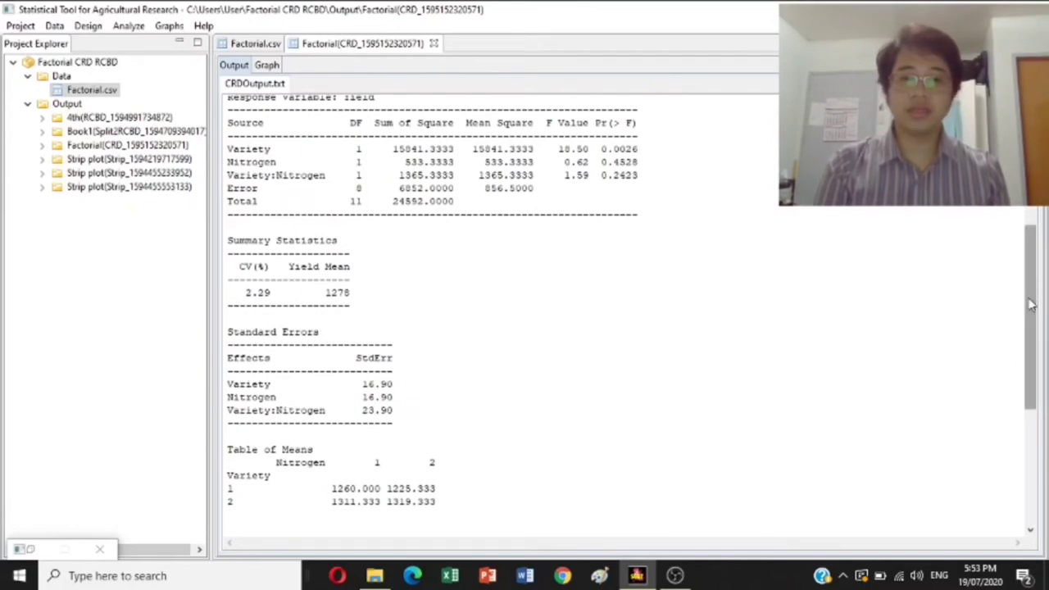
{"action": "left_click_drag", "start_coordinate": [1031, 304], "coordinate": [998, 420]}
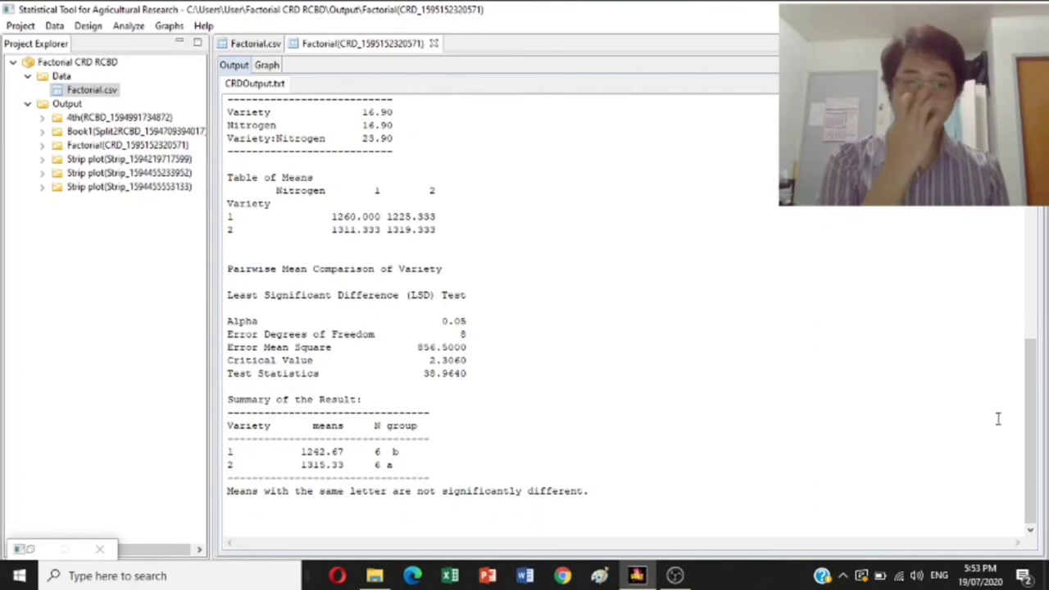
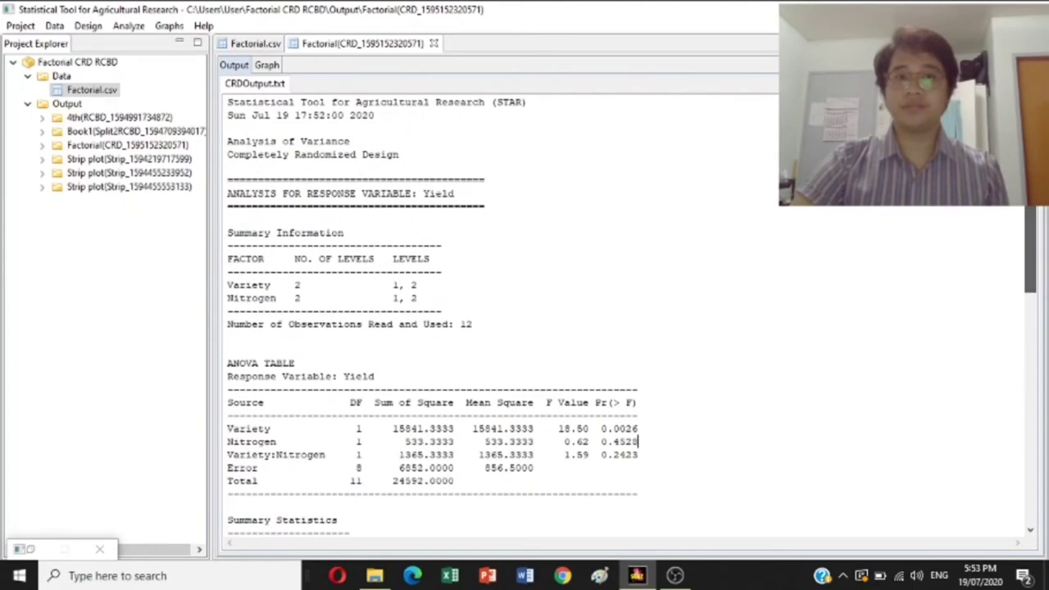
Close the CRD output, the CRD analysis dialog and the Factorial.csv data sheet.
{"action": "left_click", "coordinate": [433, 43]}
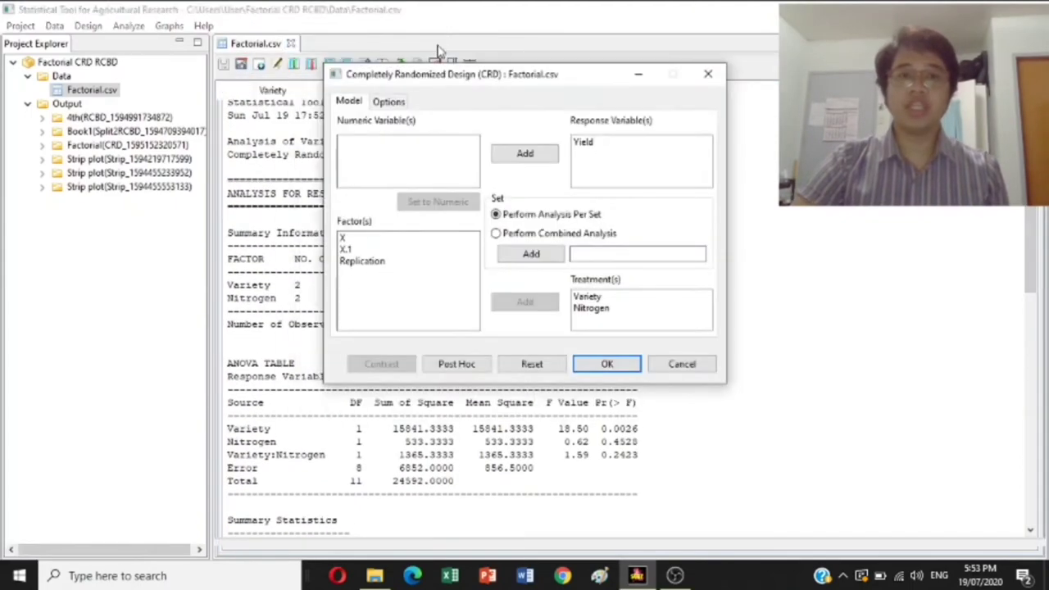
{"action": "left_click", "coordinate": [709, 74]}
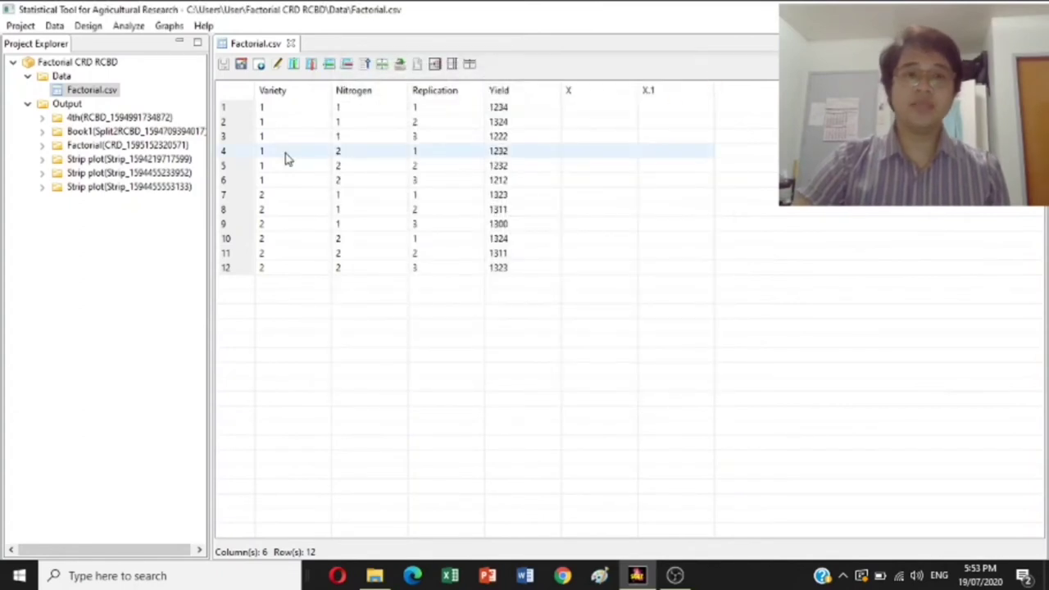
{"action": "left_click", "coordinate": [290, 44]}
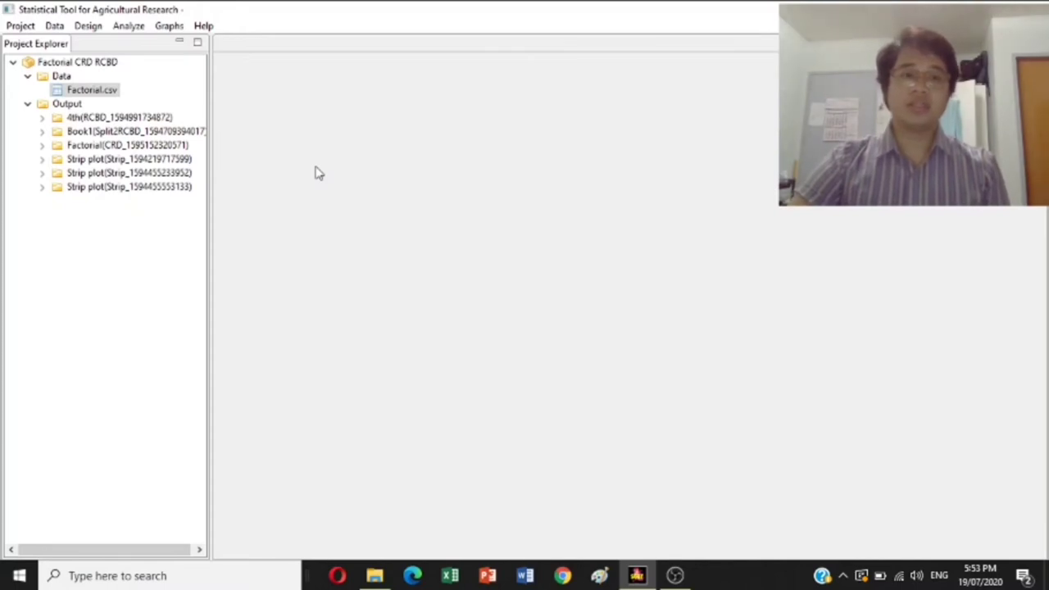
Reopen Factorial.csv and start a Randomized Complete Block Design analysis of variance with Yield as the response variable.
{"action": "double_click", "coordinate": [103, 92]}
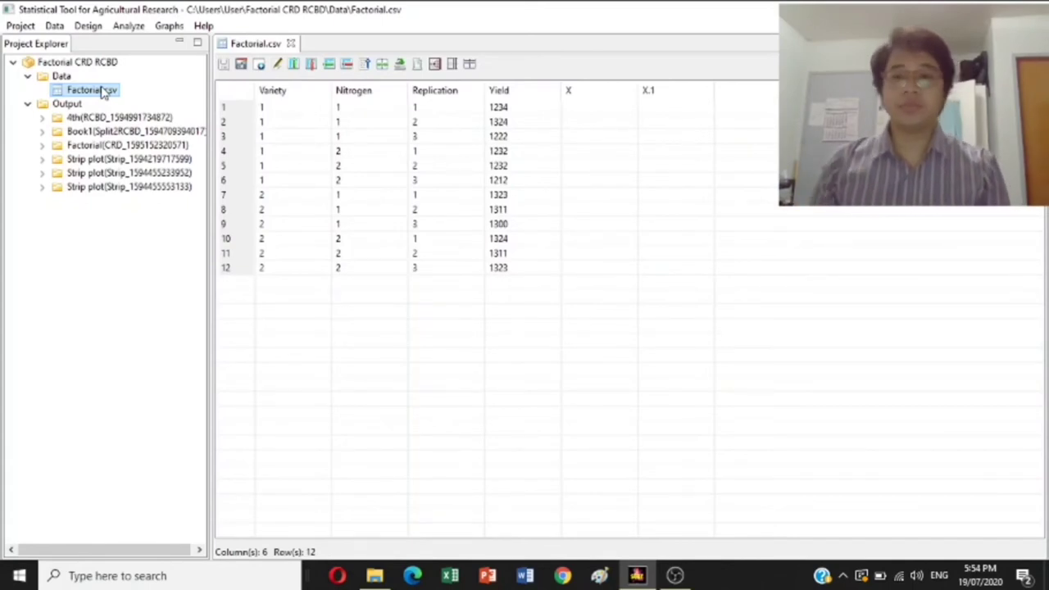
{"action": "left_click", "coordinate": [123, 32]}
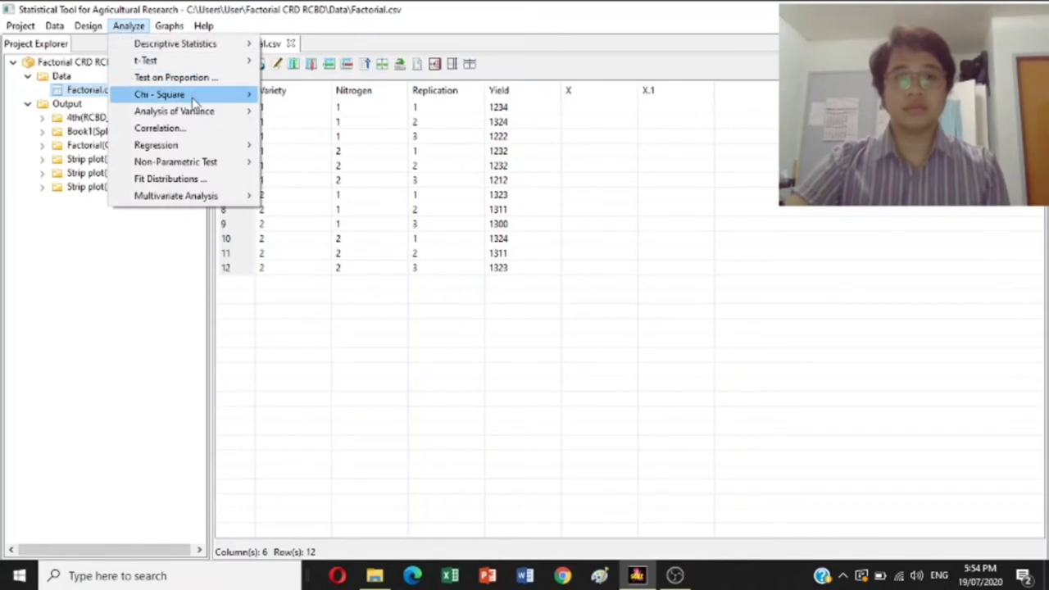
{"action": "mouse_move", "coordinate": [197, 115]}
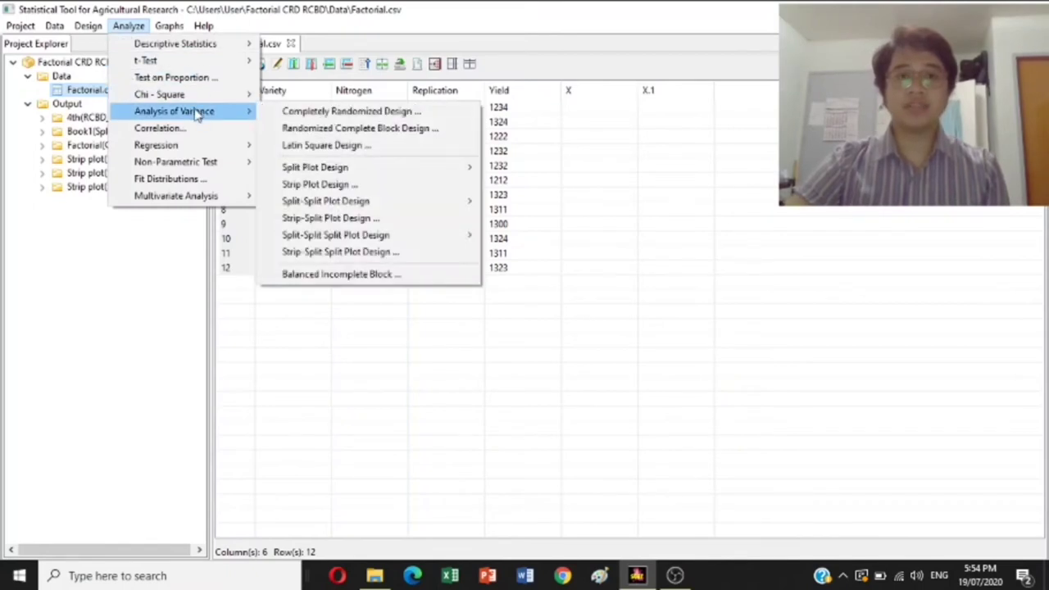
{"action": "left_click", "coordinate": [310, 131]}
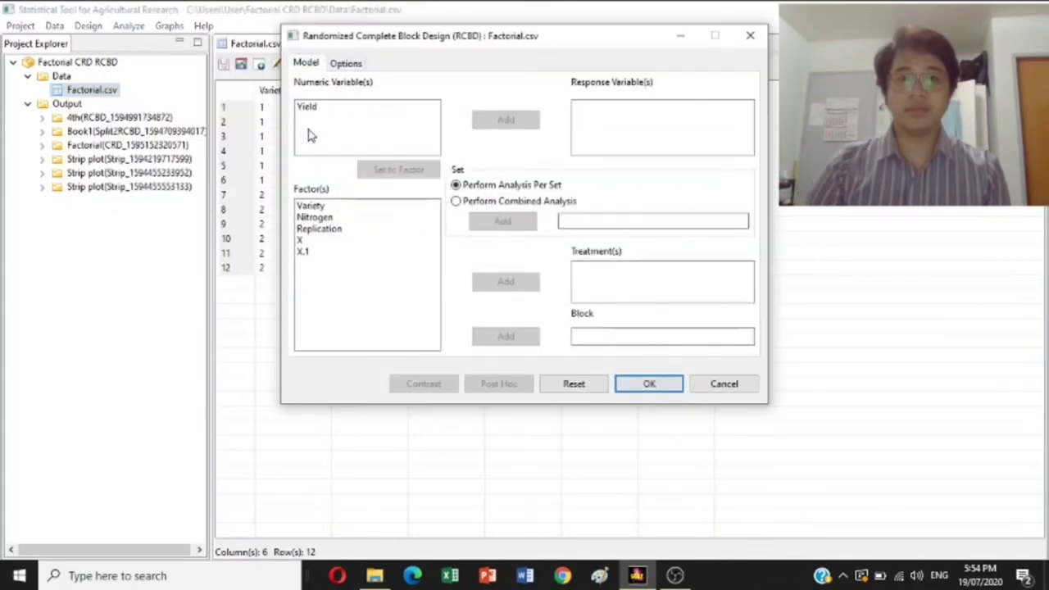
{"action": "left_click", "coordinate": [309, 110]}
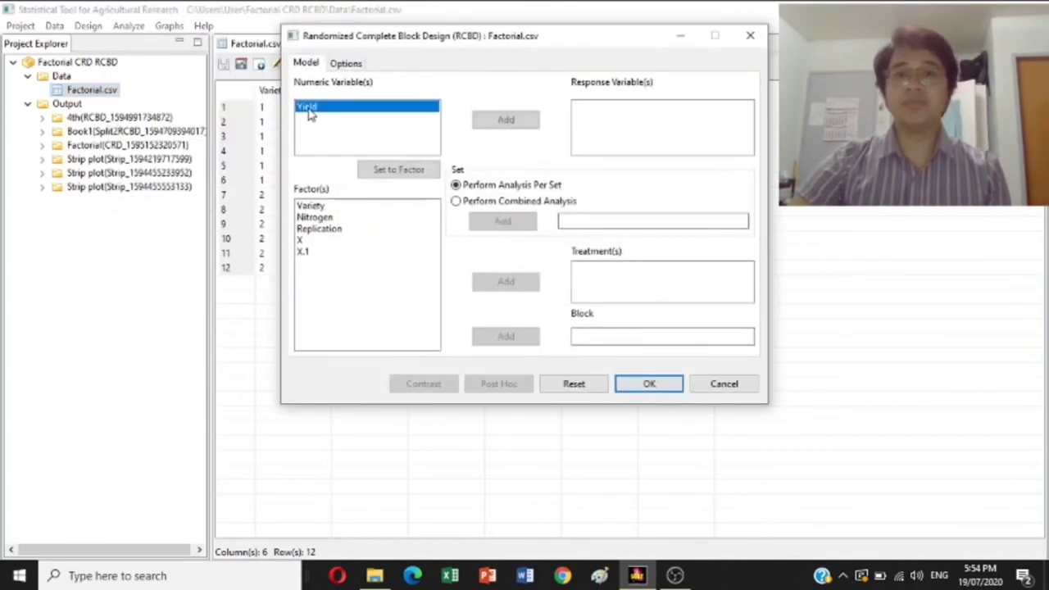
{"action": "left_click", "coordinate": [530, 121]}
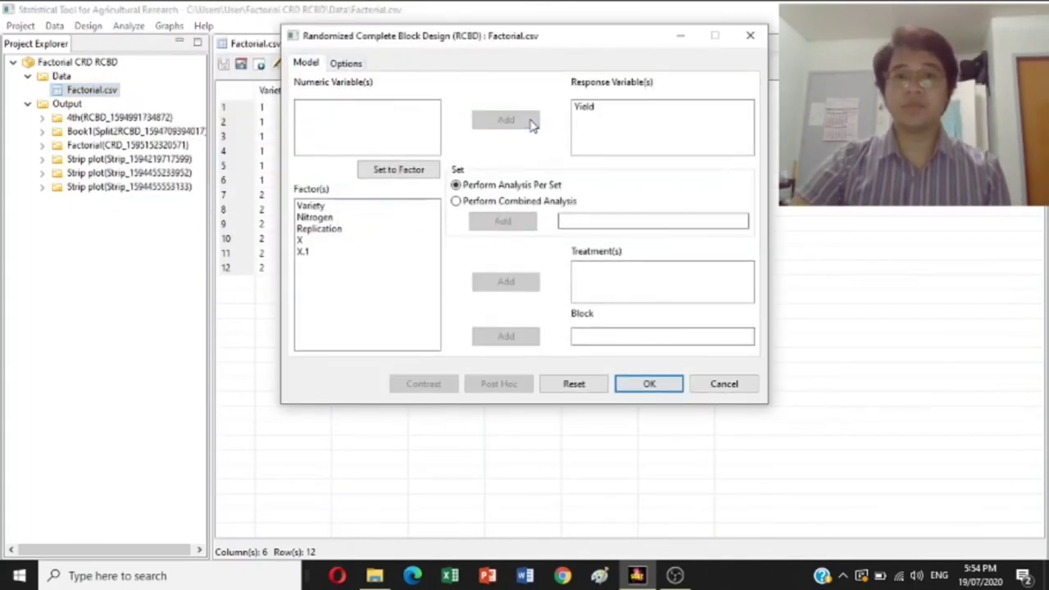
Assign Variety and Nitrogen as treatments and Replication as the block, and run the RCBD analysis.
{"action": "left_click", "coordinate": [328, 206]}
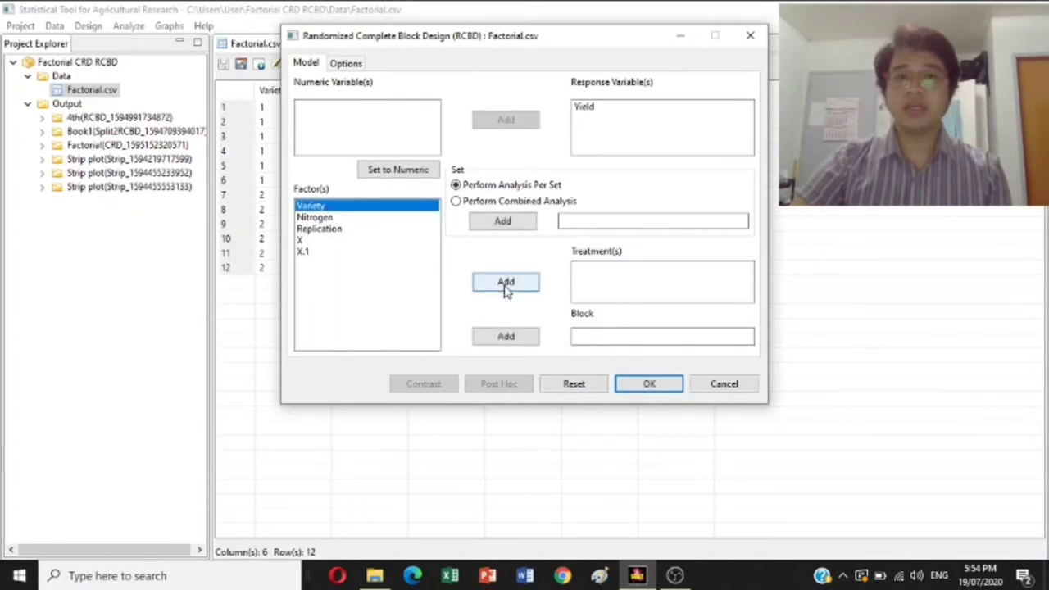
{"action": "left_click", "coordinate": [506, 282]}
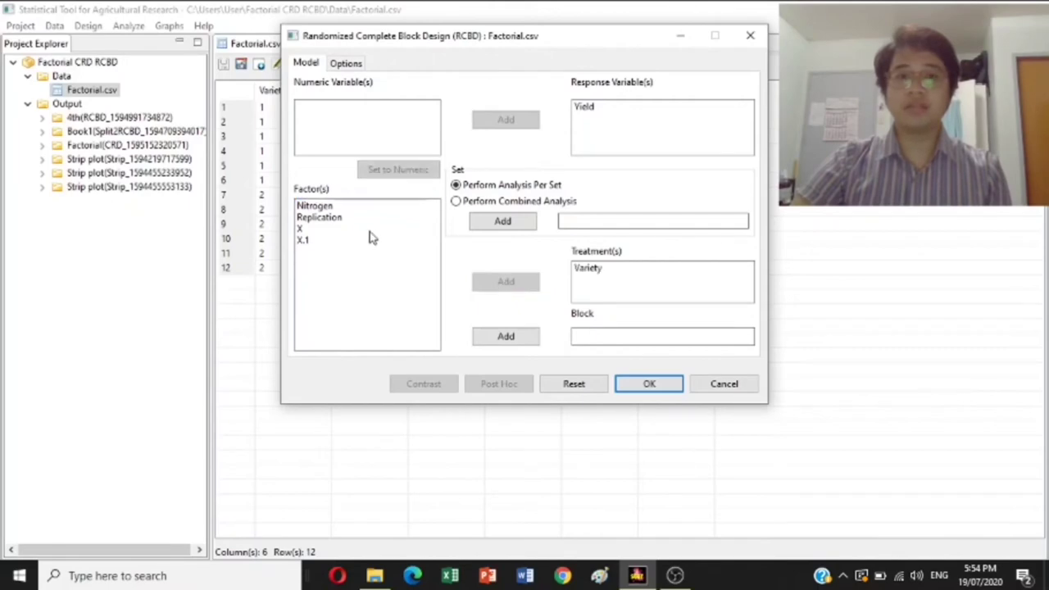
{"action": "left_click", "coordinate": [327, 207]}
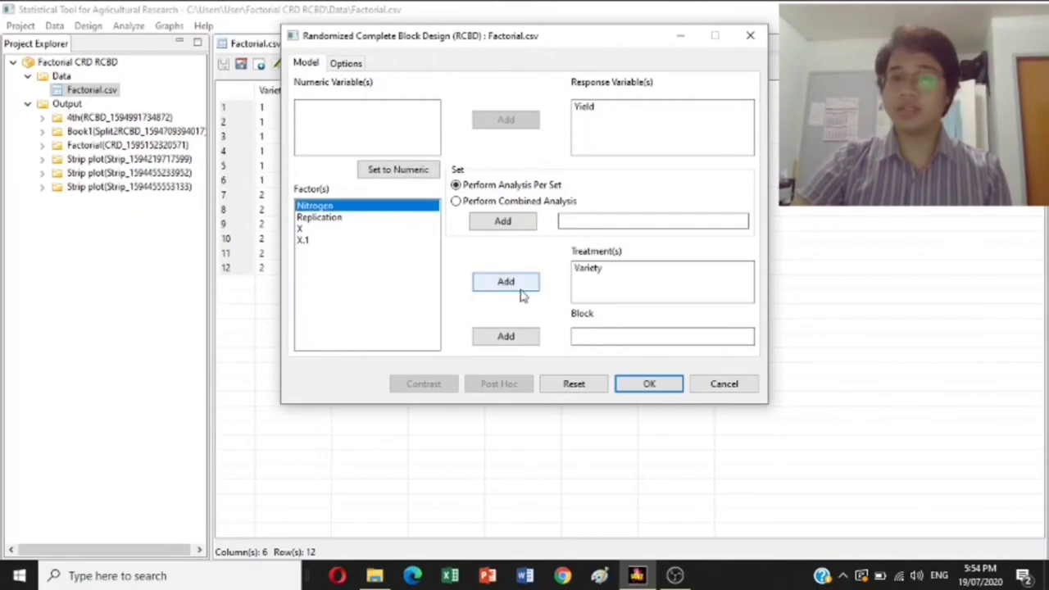
{"action": "left_click", "coordinate": [519, 287]}
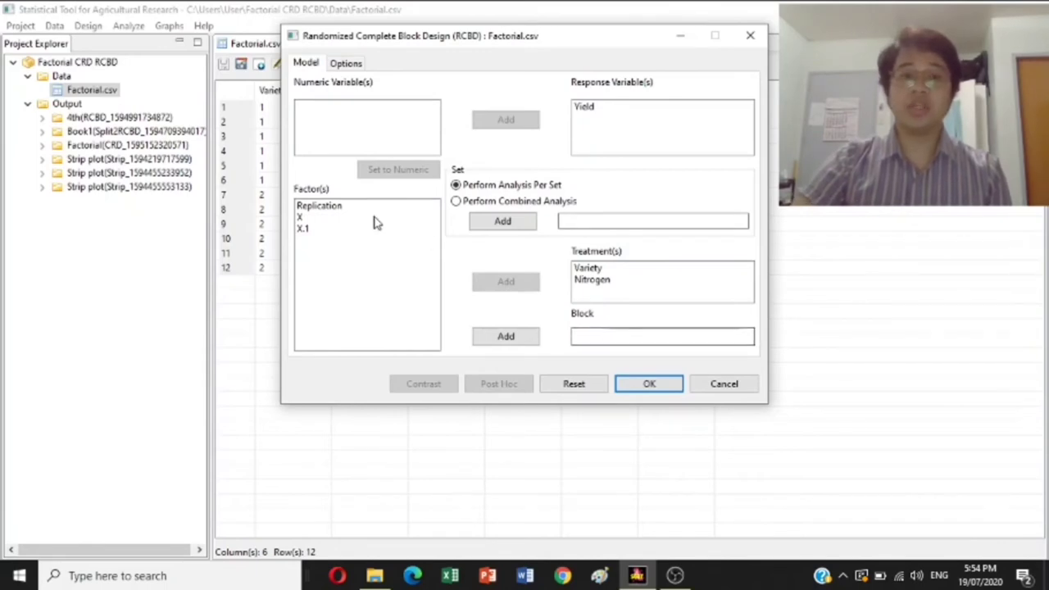
{"action": "left_click", "coordinate": [333, 207]}
{"action": "left_click", "coordinate": [504, 336]}
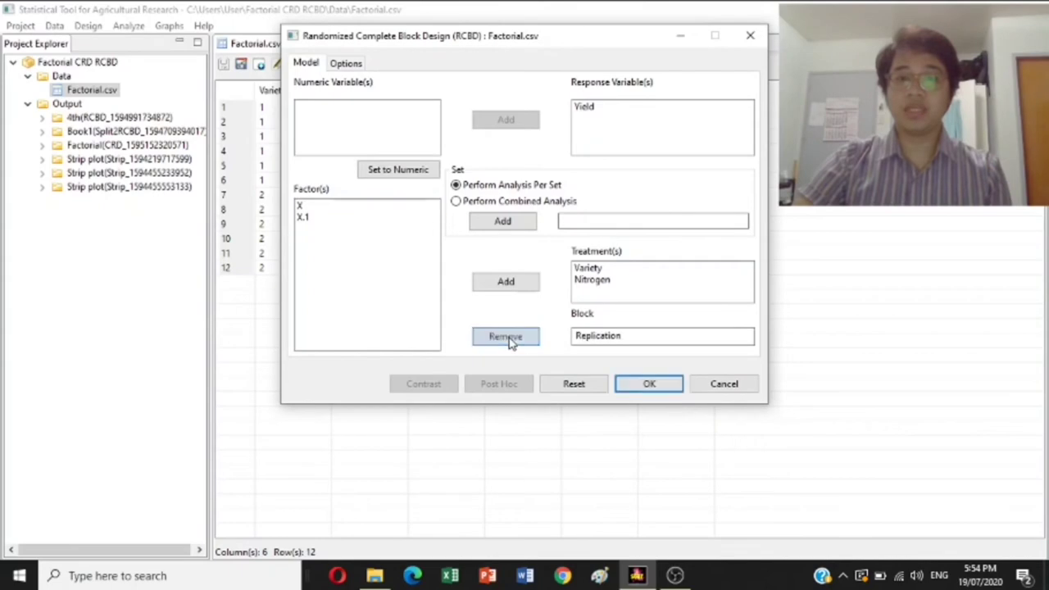
{"action": "left_click", "coordinate": [652, 387]}
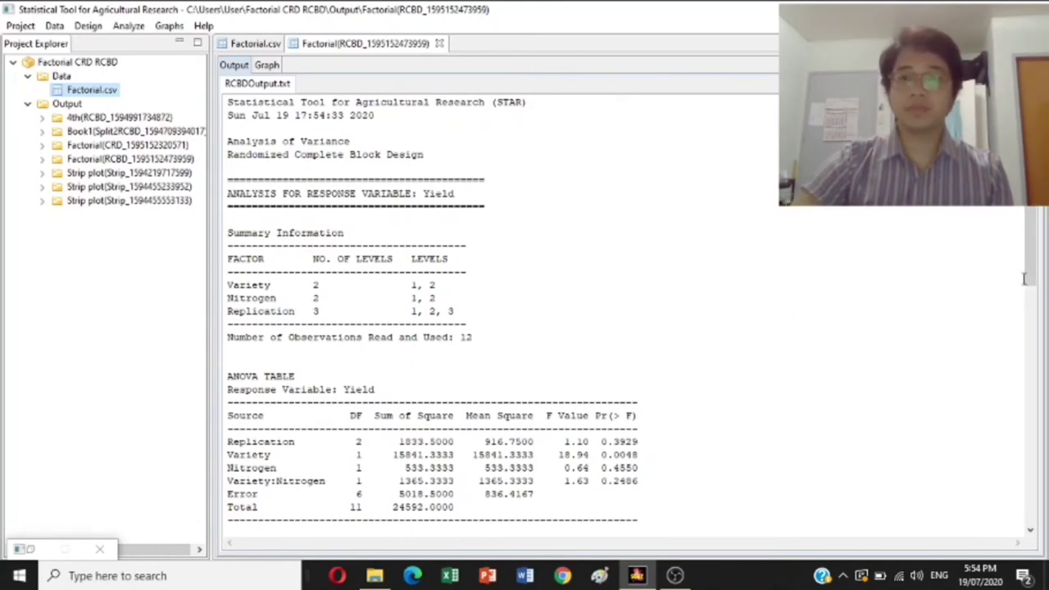
Examine the RCBD output's ANOVA table, focusing on the Replication source and the probability value for Variety.
{"action": "mouse_move", "coordinate": [1030, 259]}
{"action": "left_mouse_down"}
{"action": "mouse_move", "coordinate": [1027, 277]}
{"action": "mouse_move", "coordinate": [1027, 255]}
{"action": "left_mouse_up"}
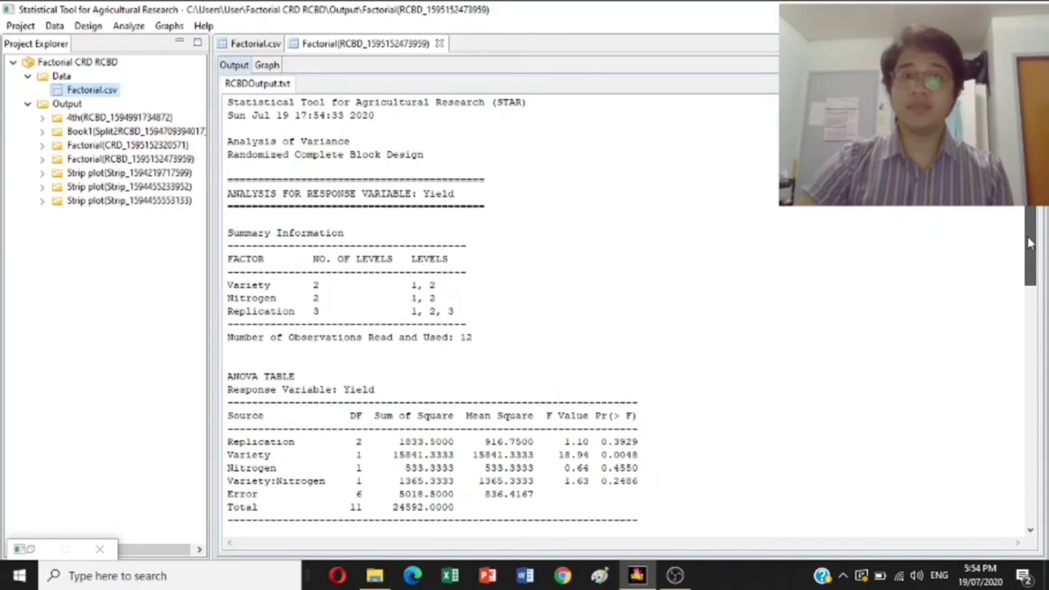
{"action": "left_click_drag", "start_coordinate": [1029, 243], "coordinate": [1016, 329]}
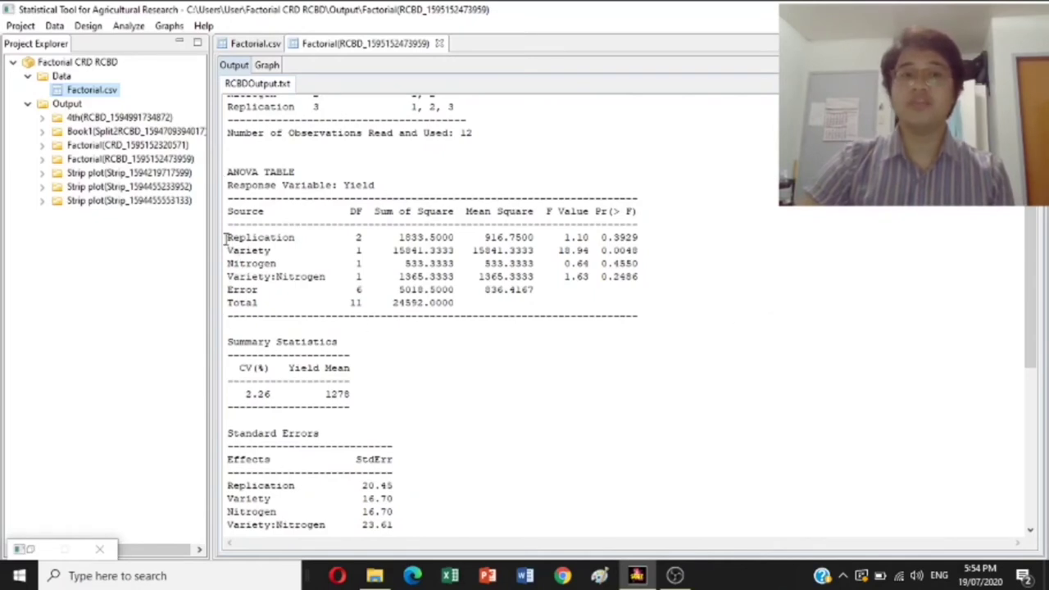
{"action": "left_click_drag", "start_coordinate": [227, 238], "coordinate": [314, 235]}
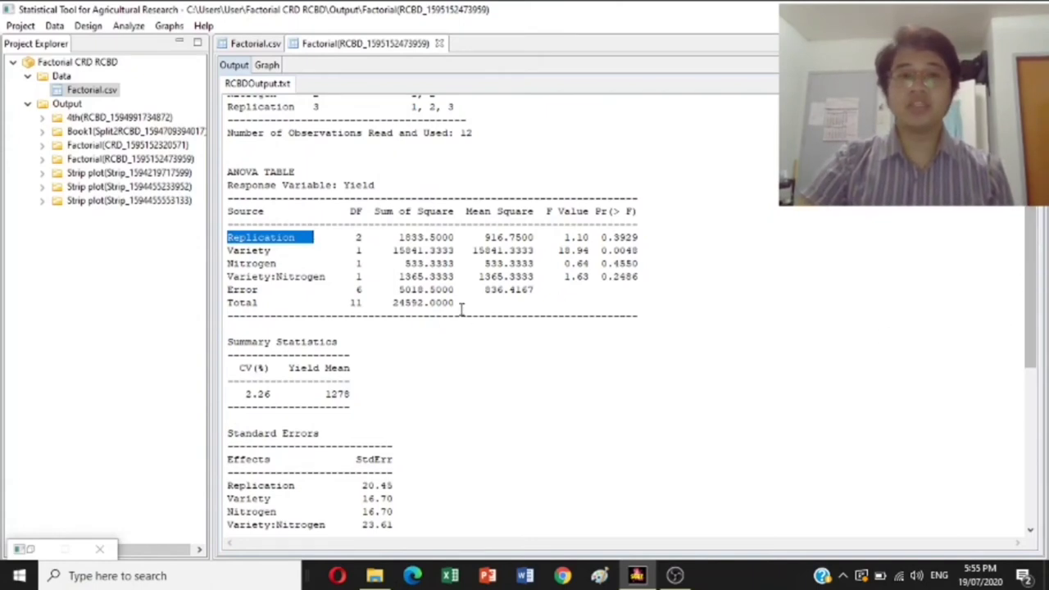
{"action": "left_click", "coordinate": [544, 300]}
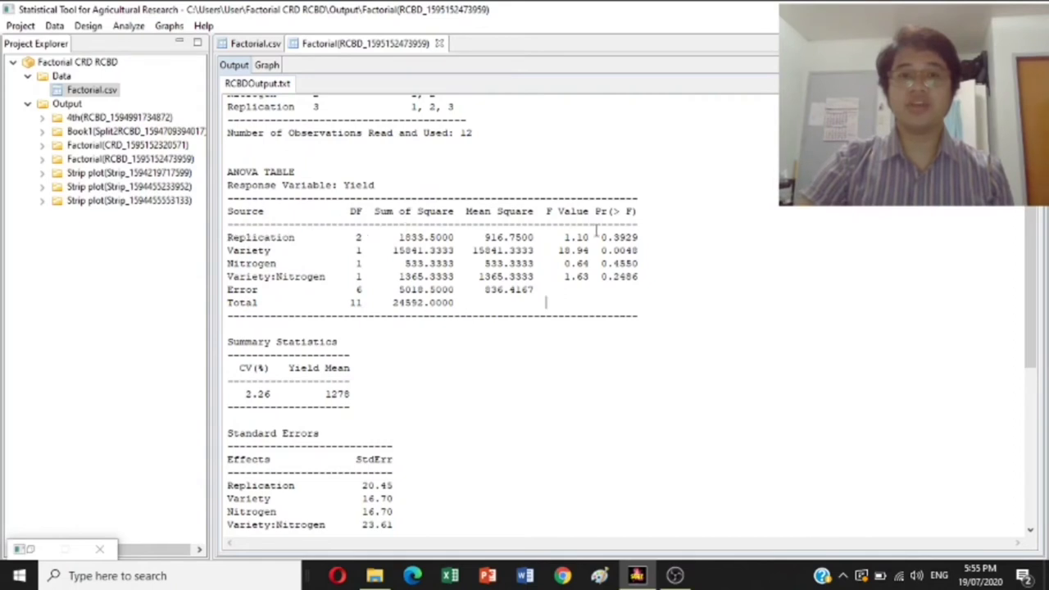
{"action": "left_click_drag", "start_coordinate": [644, 250], "coordinate": [596, 251]}
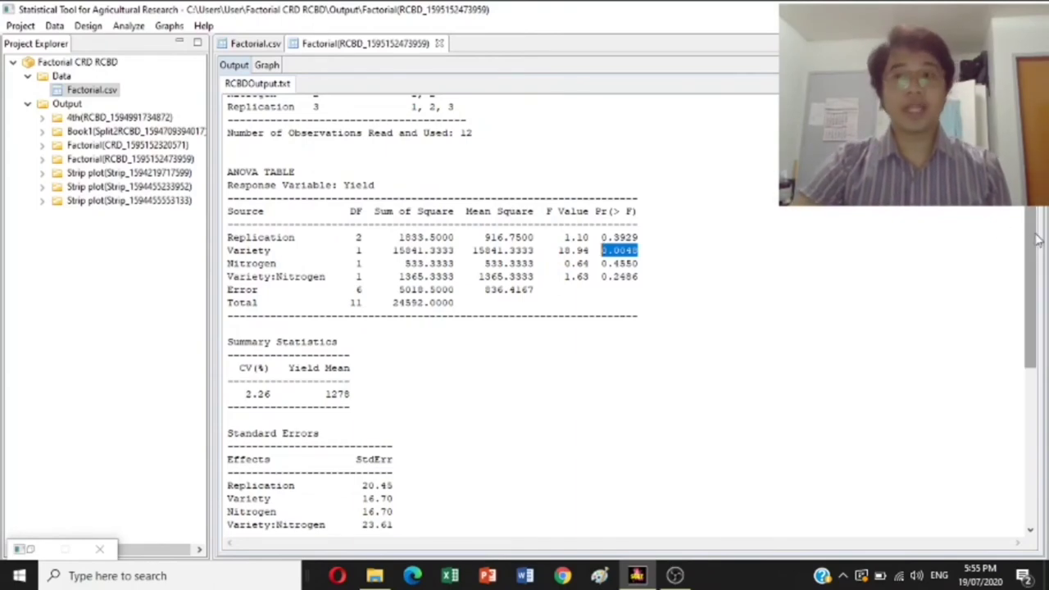
{"action": "mouse_move", "coordinate": [1037, 240]}
{"action": "left_mouse_down"}
{"action": "mouse_move", "coordinate": [1033, 341]}
{"action": "mouse_move", "coordinate": [1029, 256]}
{"action": "left_mouse_up"}
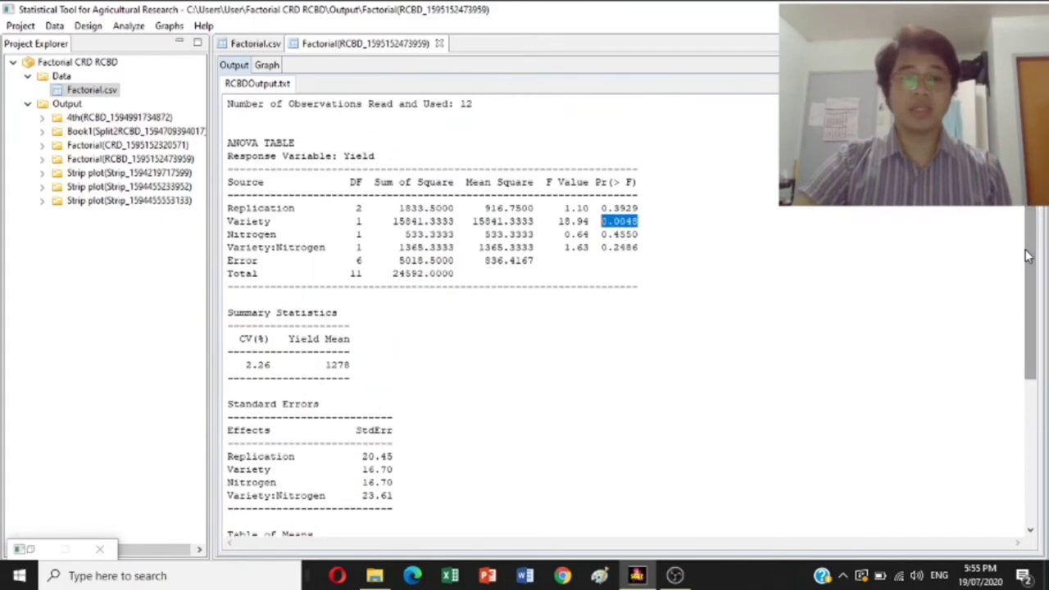
Run Tukey's Honest Significant Difference (HSD) post hoc test on Yield from the RCBD analysis and display its output.
{"action": "left_click", "coordinate": [31, 549]}
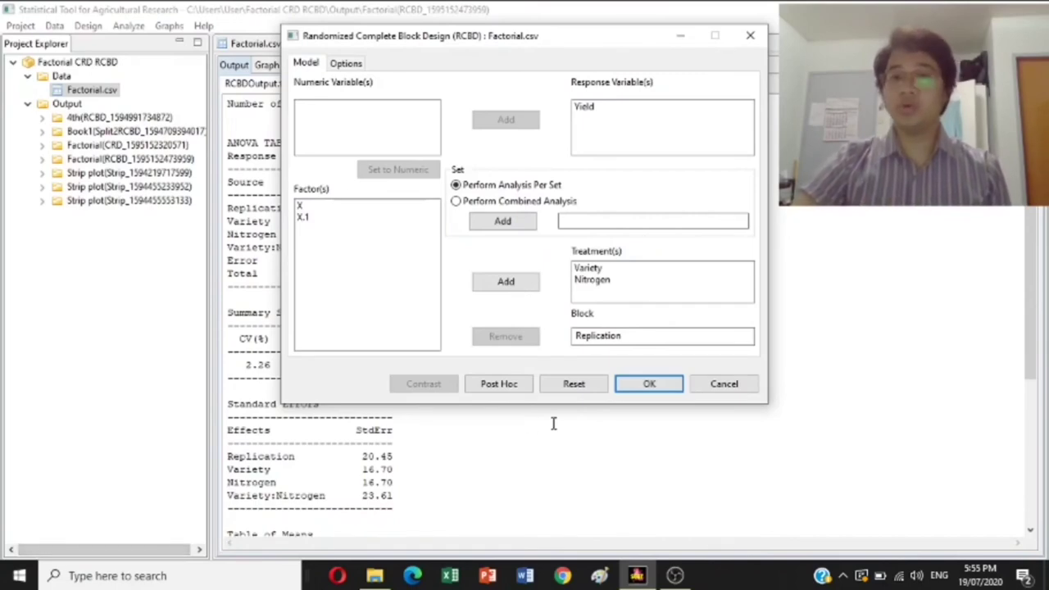
{"action": "left_click", "coordinate": [512, 385]}
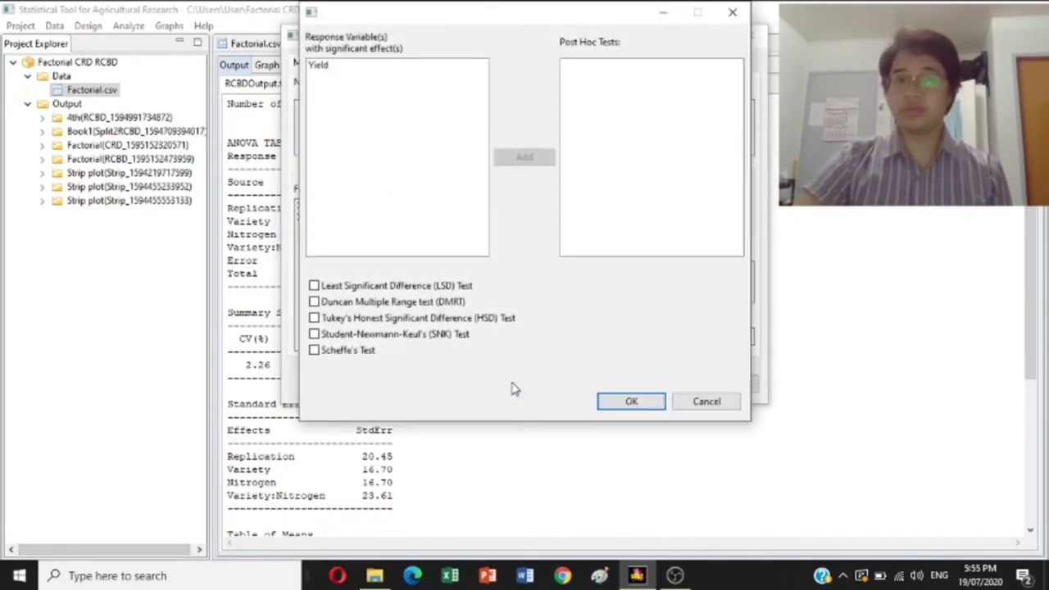
{"action": "left_click", "coordinate": [325, 73]}
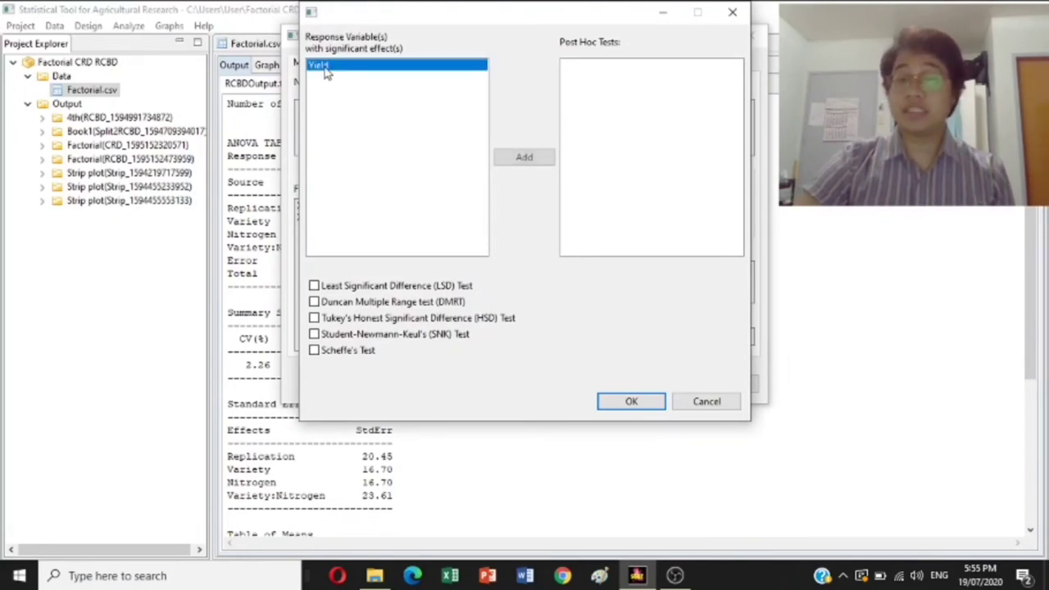
{"action": "left_click", "coordinate": [525, 159]}
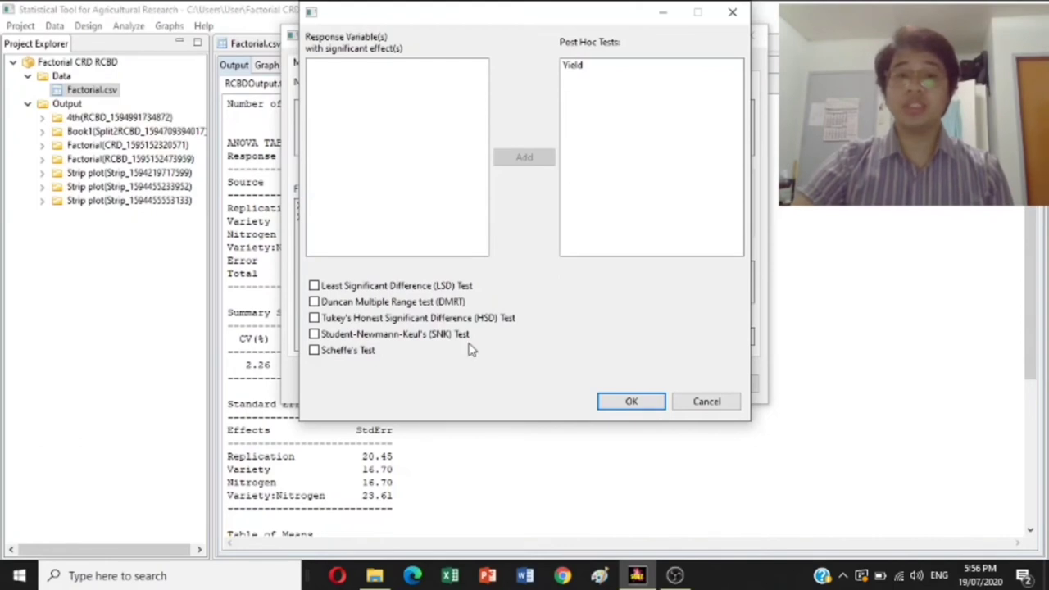
{"action": "left_click", "coordinate": [315, 318]}
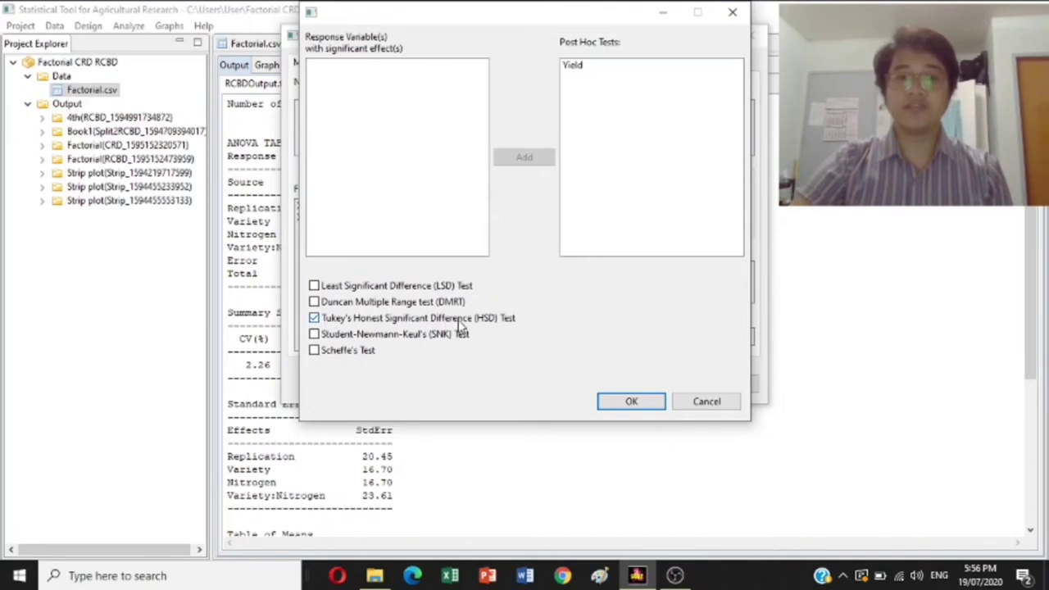
{"action": "left_click", "coordinate": [629, 403]}
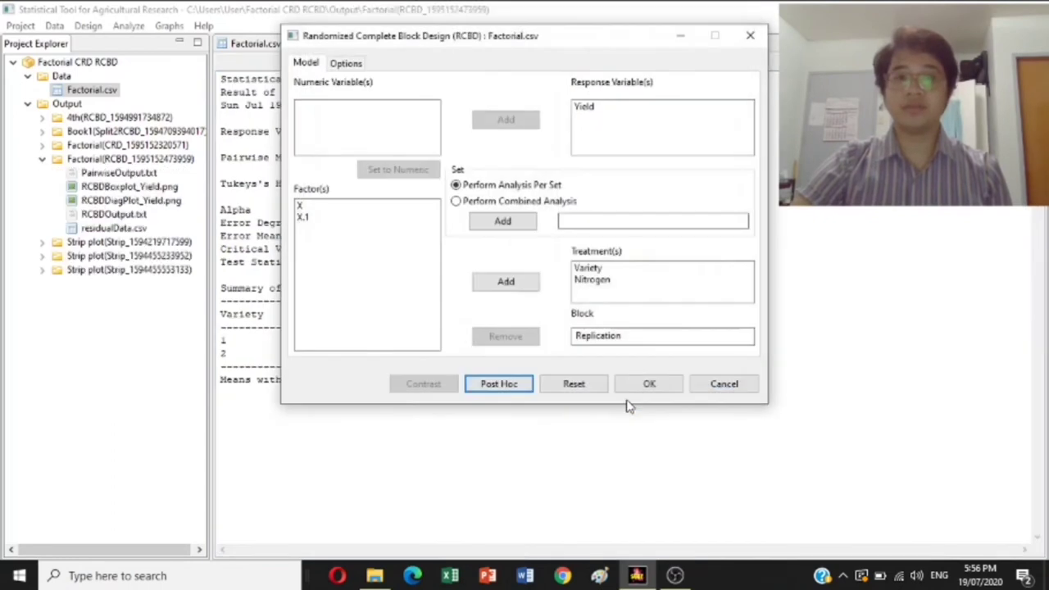
{"action": "left_click", "coordinate": [644, 389]}
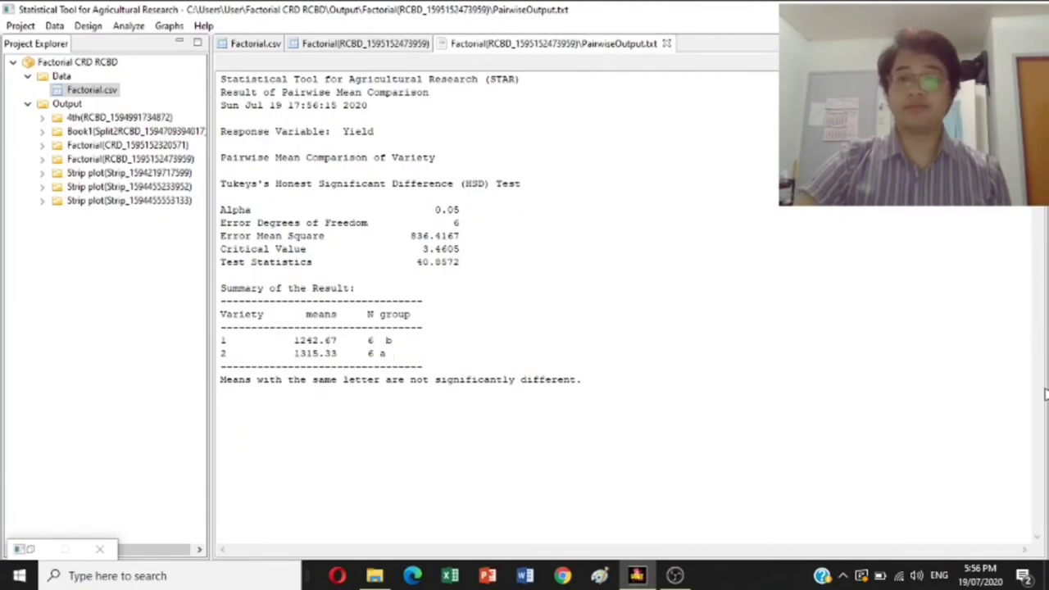
Review the RCBD output against the pairwise comparison of Variety, and close all open outputs and the data sheet.
{"action": "left_click", "coordinate": [385, 47]}
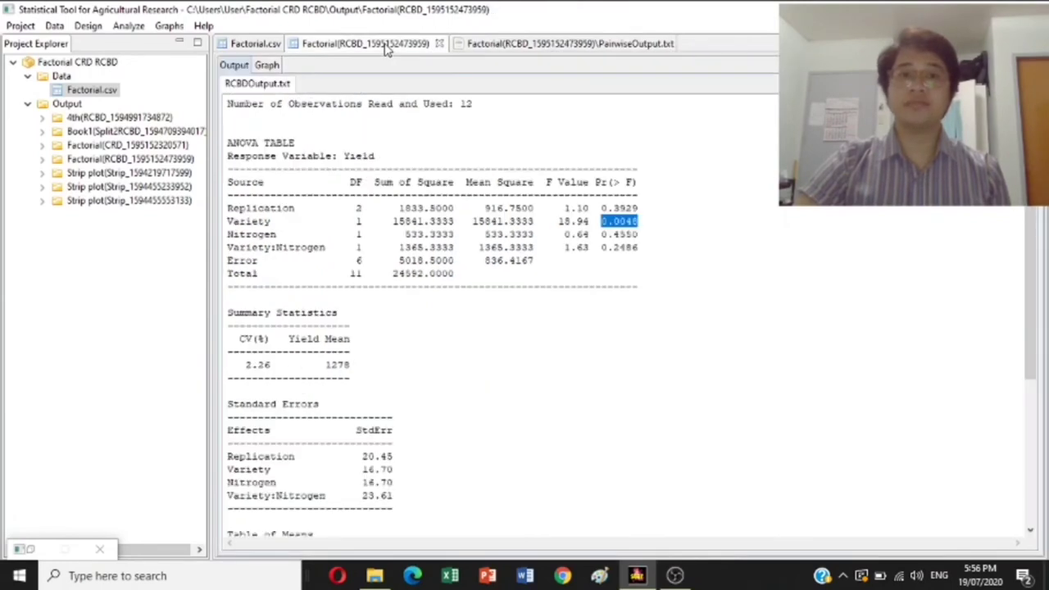
{"action": "left_click", "coordinate": [573, 48]}
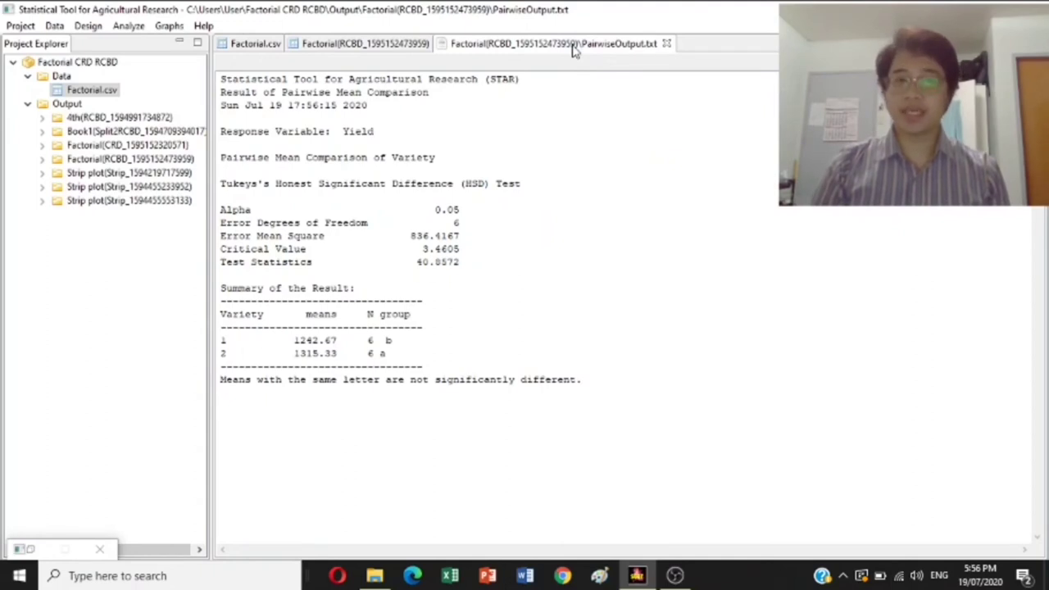
{"action": "key", "text": "ctrl+shift+w"}
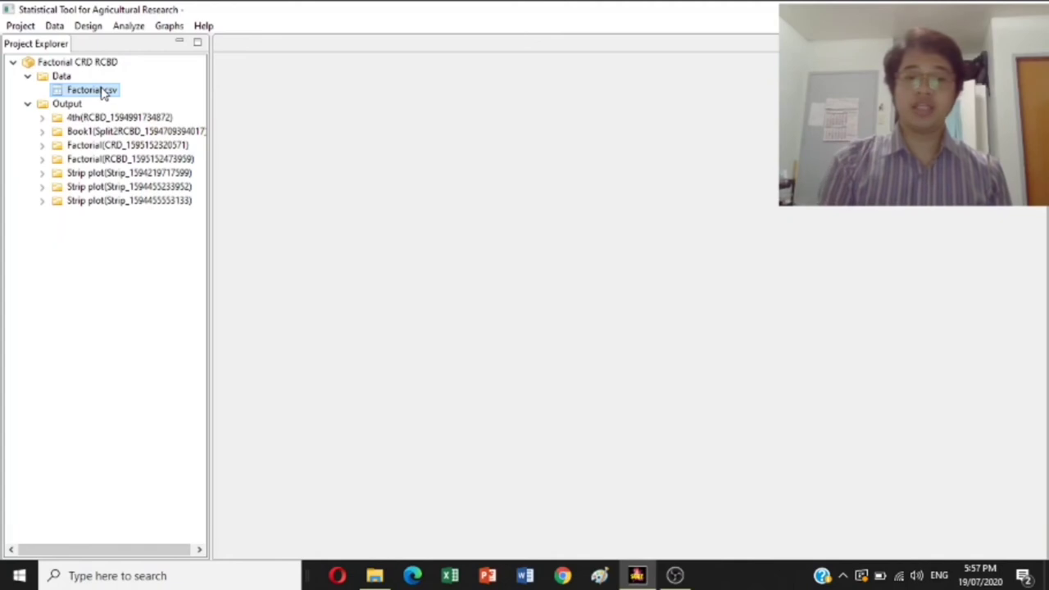
Reopen Factorial.csv and start a Completely Randomized Design analysis of variance with Yield as the response variable.
{"action": "double_click", "coordinate": [93, 90]}
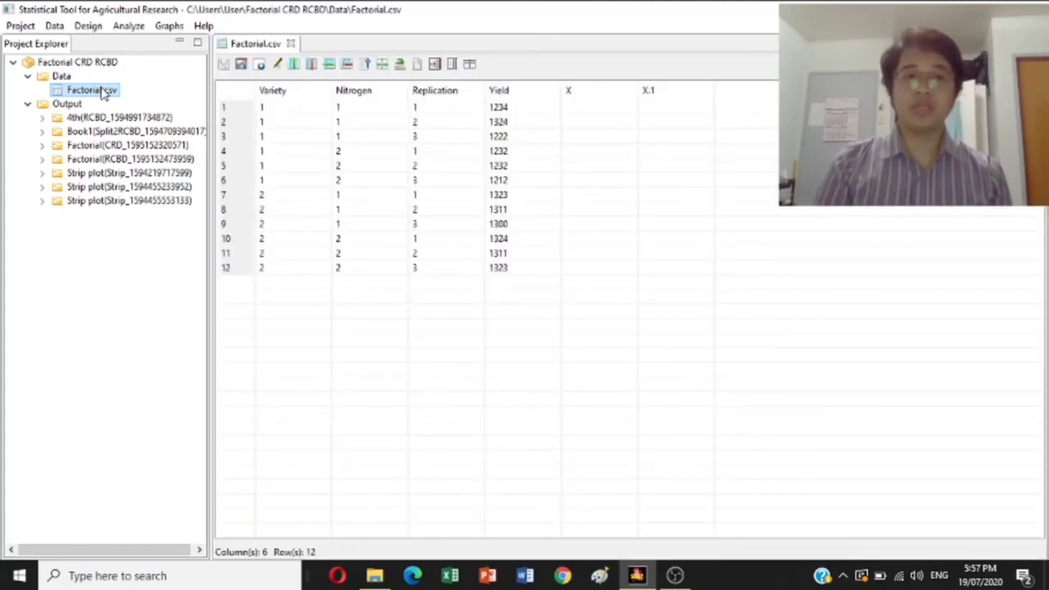
{"action": "left_click", "coordinate": [133, 28]}
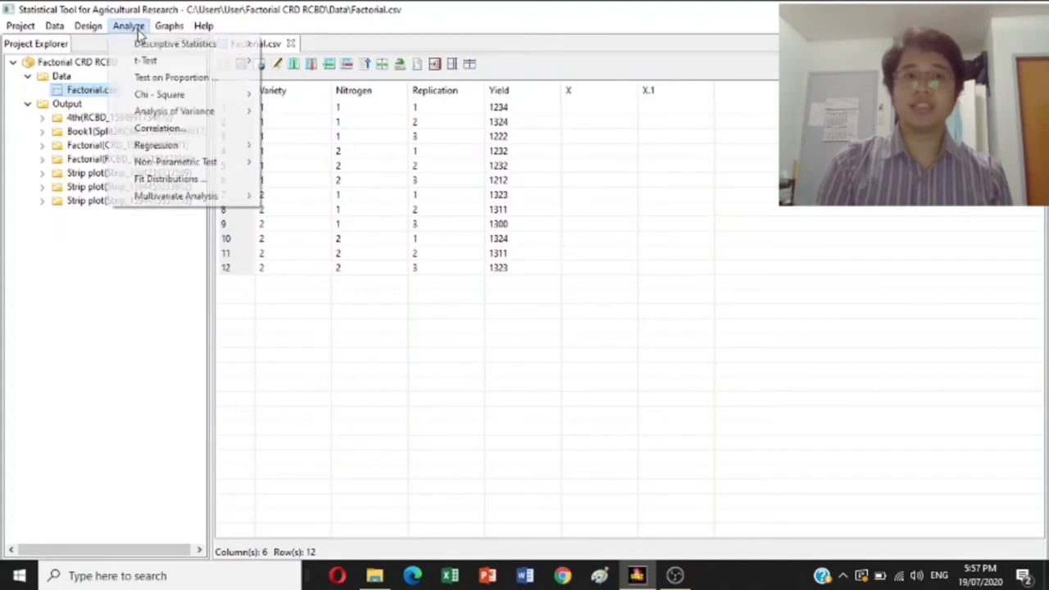
{"action": "mouse_move", "coordinate": [185, 112]}
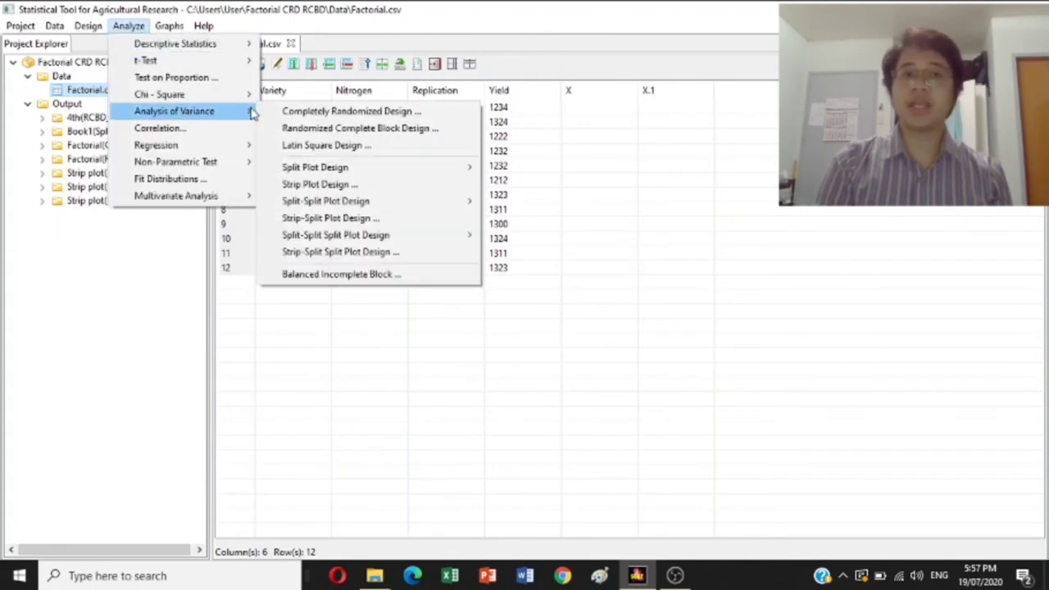
{"action": "left_click", "coordinate": [291, 114]}
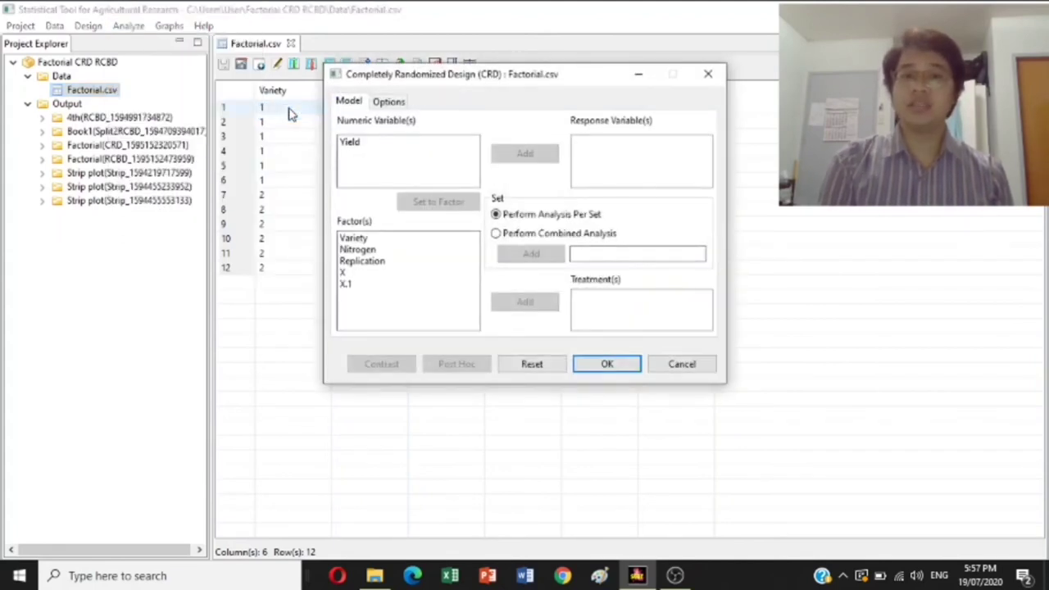
{"action": "left_click", "coordinate": [348, 142]}
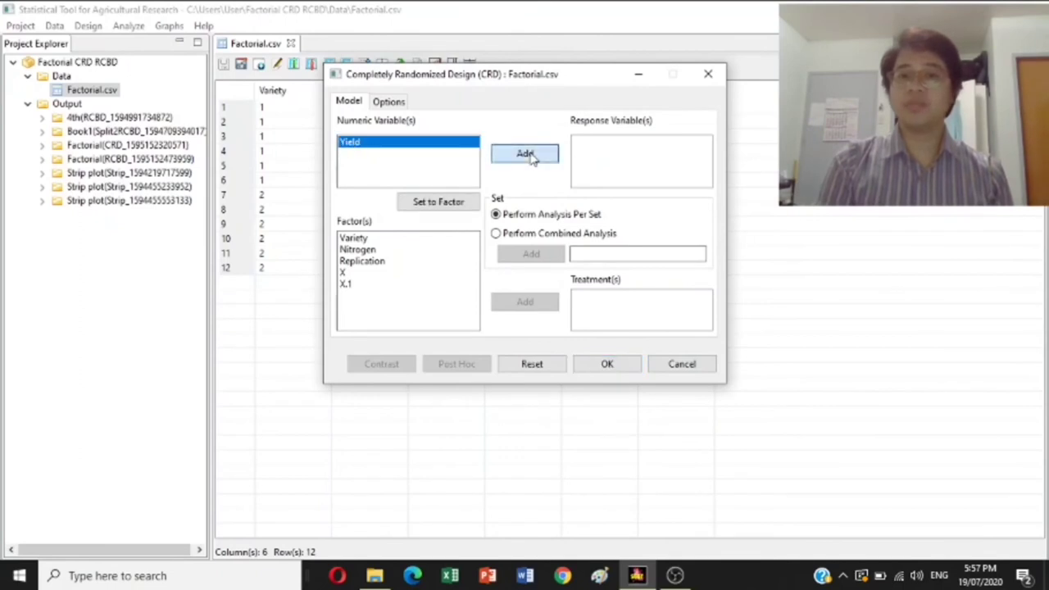
{"action": "left_click", "coordinate": [525, 154]}
Assign Variety and Nitrogen together as treatments, run the CRD analysis, and view its output down to the pairwise mean comparison.
{"action": "left_click", "coordinate": [352, 239]}
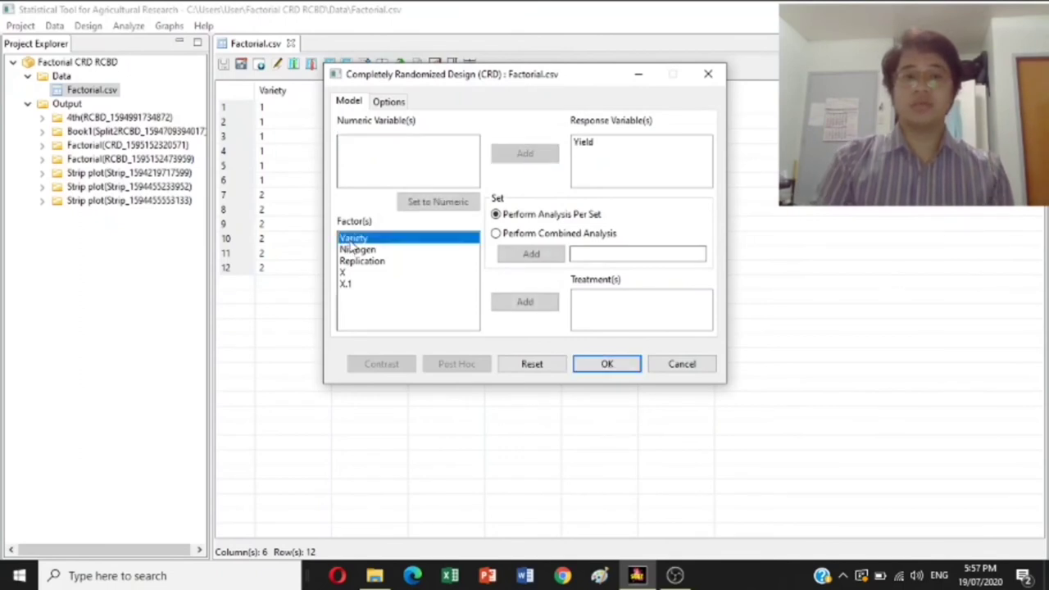
{"action": "left_click", "coordinate": [352, 249], "text": "ctrl"}
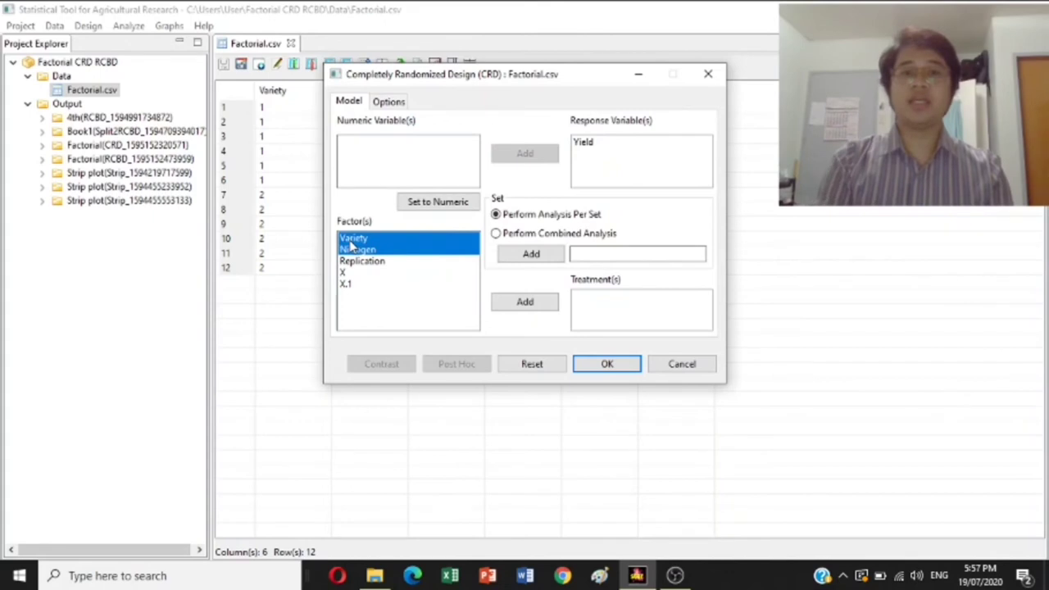
{"action": "left_click", "coordinate": [506, 304]}
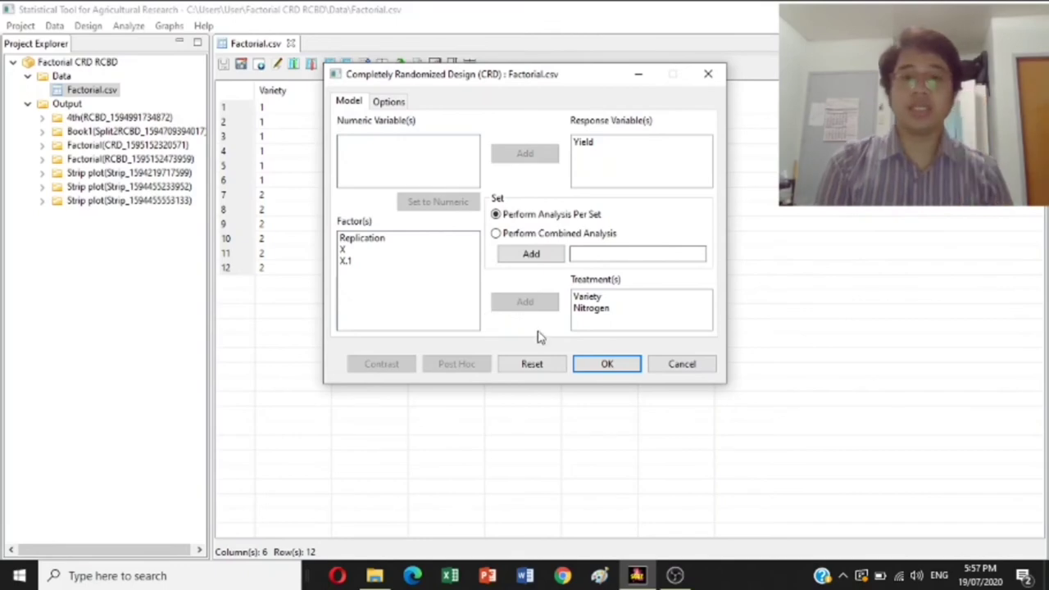
{"action": "left_click", "coordinate": [605, 367]}
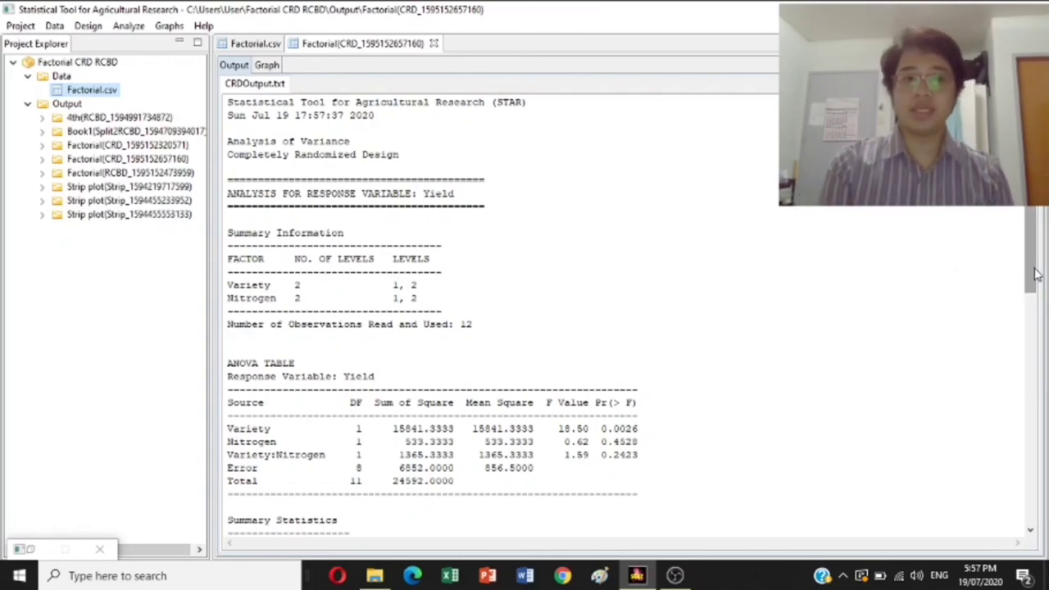
{"action": "left_click_drag", "start_coordinate": [1035, 277], "coordinate": [1031, 506]}
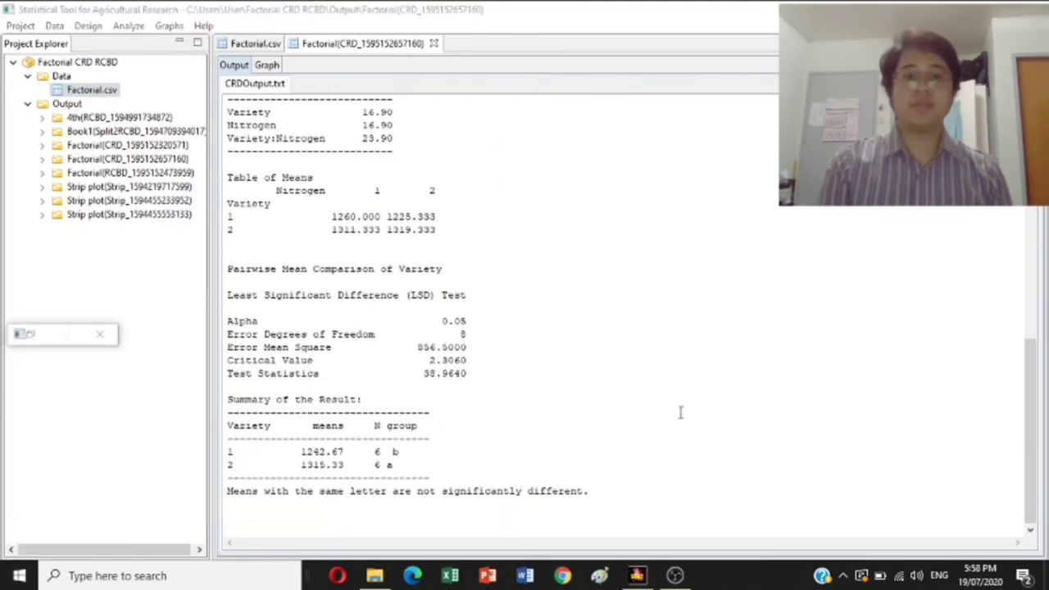
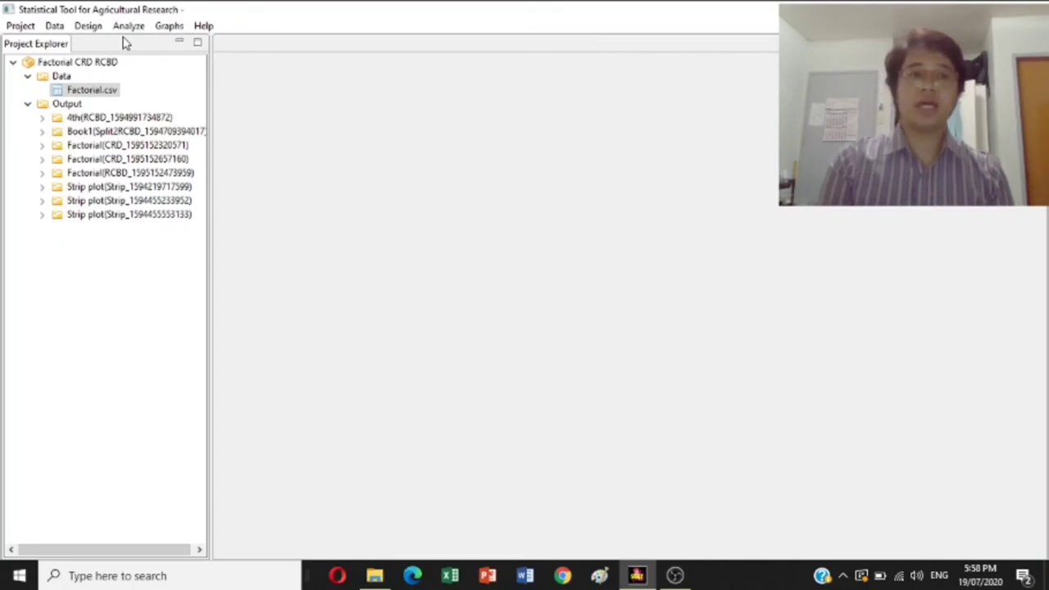
{"action": "left_click", "coordinate": [128, 25]}
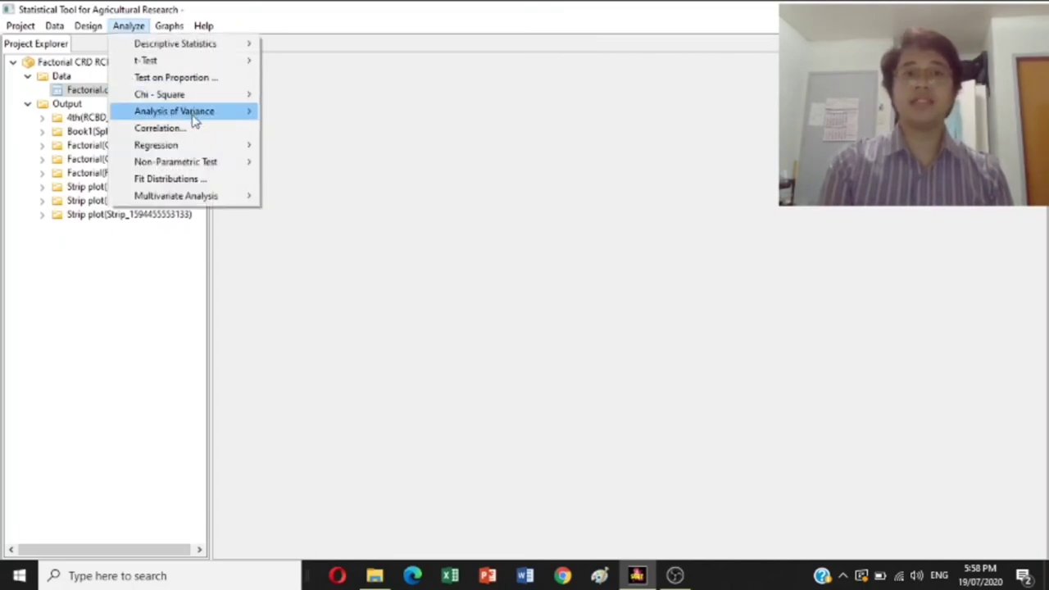
{"action": "left_click", "coordinate": [494, 54]}
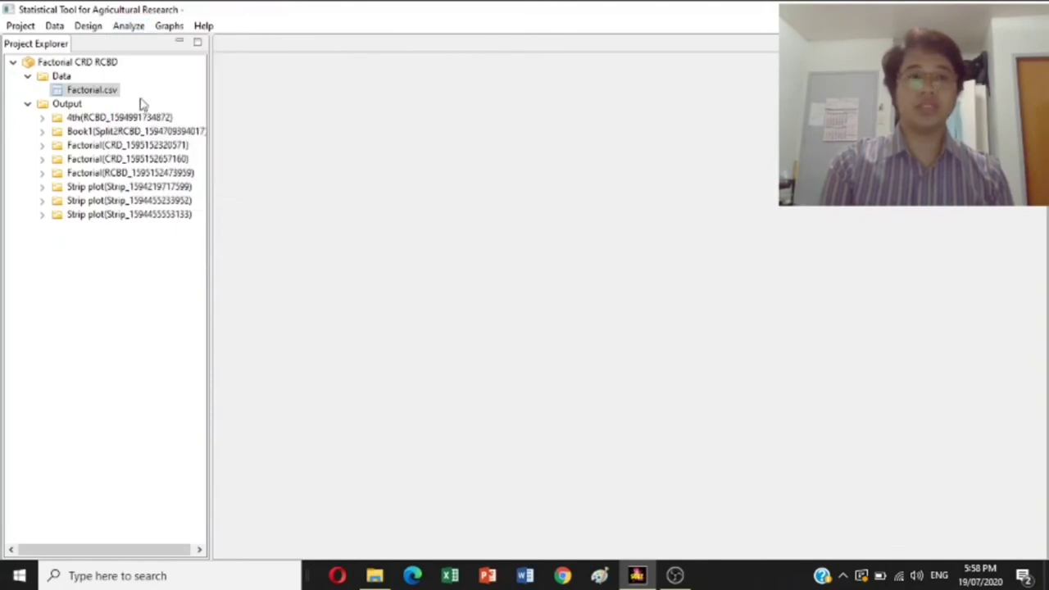
Reopen Factorial.csv and start a Randomized Complete Block Design analysis of variance with Yield as the response variable.
{"action": "double_click", "coordinate": [72, 92]}
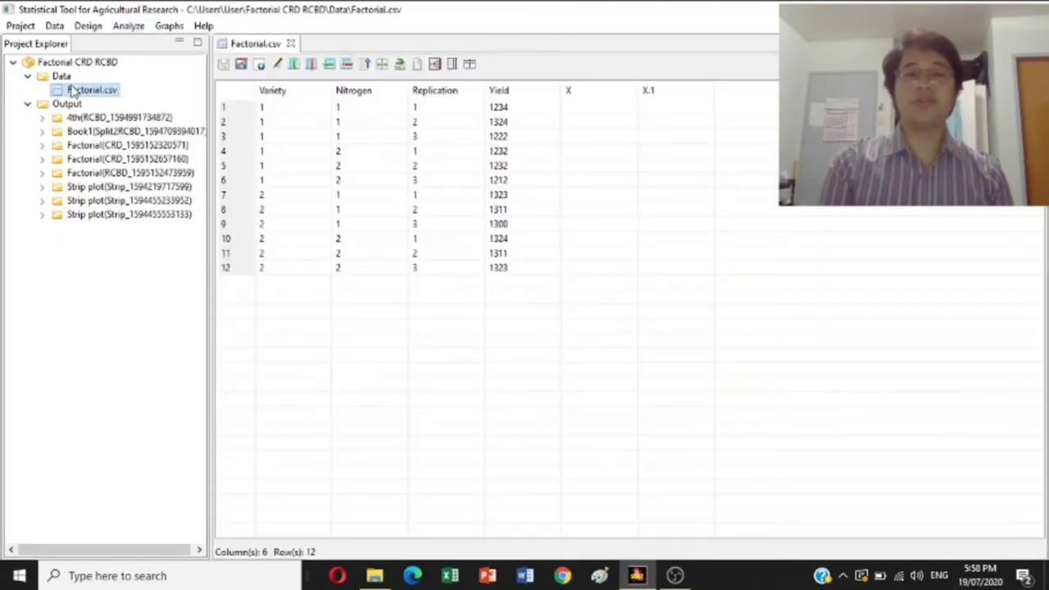
{"action": "left_click", "coordinate": [133, 29]}
{"action": "mouse_move", "coordinate": [218, 109]}
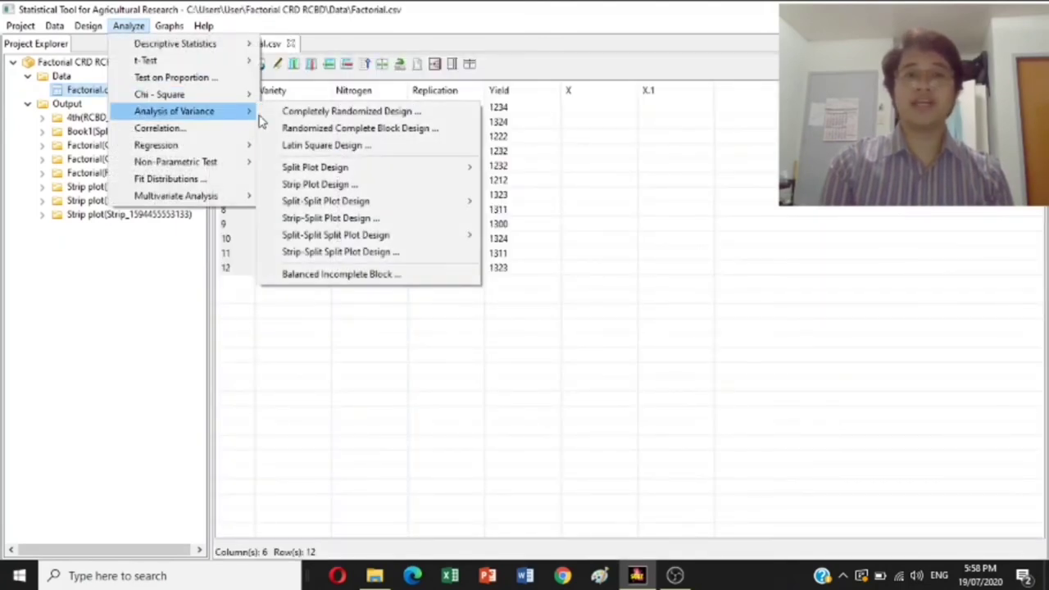
{"action": "left_click", "coordinate": [329, 129]}
{"action": "left_click", "coordinate": [310, 109]}
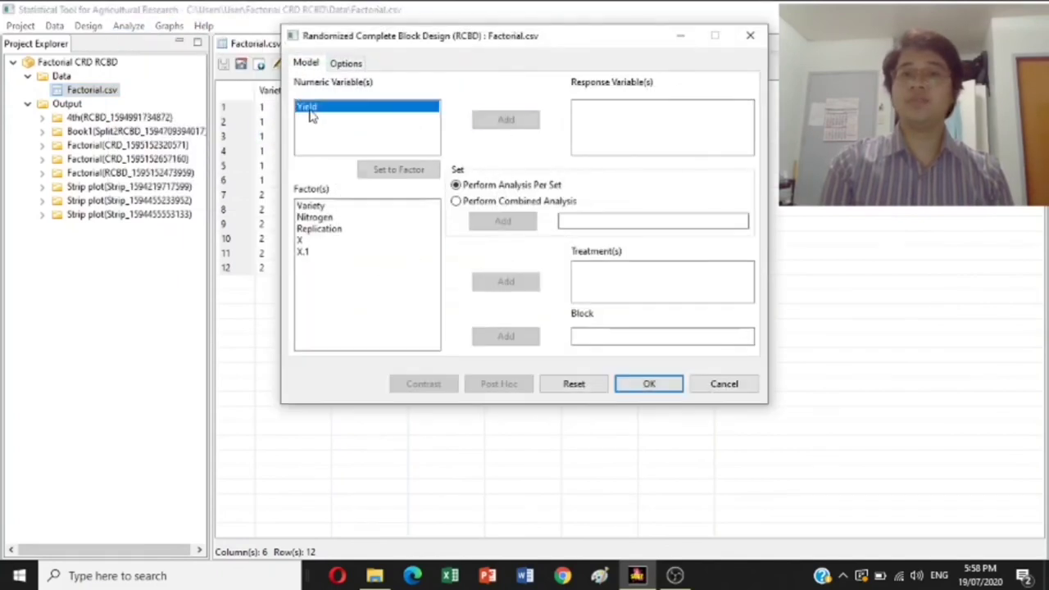
{"action": "left_click", "coordinate": [505, 121]}
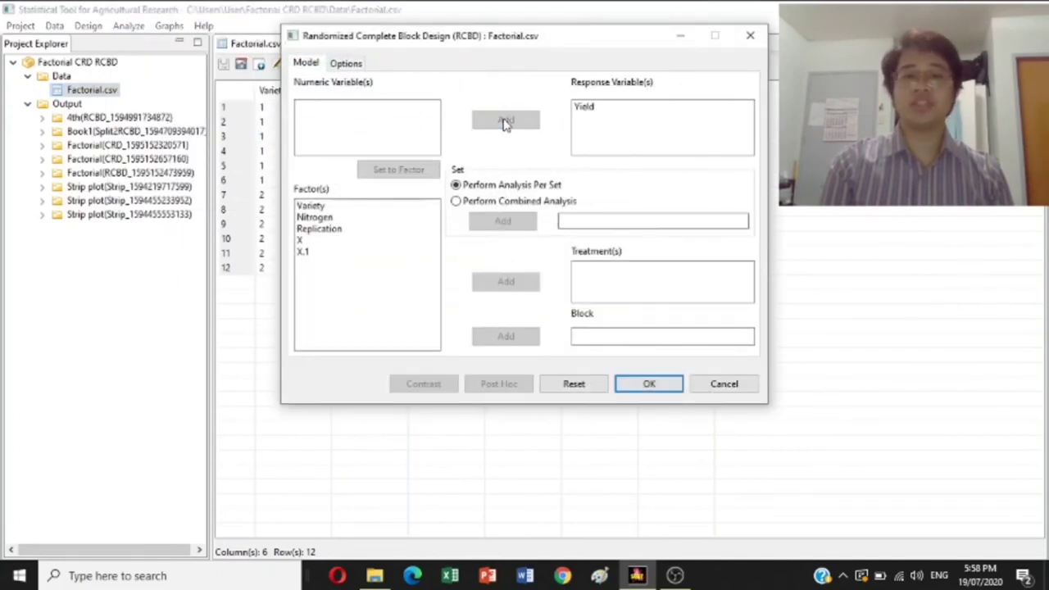
Assign Variety and Nitrogen together as treatments and Replication as the block in the RCBD model.
{"action": "left_click", "coordinate": [326, 209]}
{"action": "left_click", "coordinate": [327, 214], "text": "ctrl"}
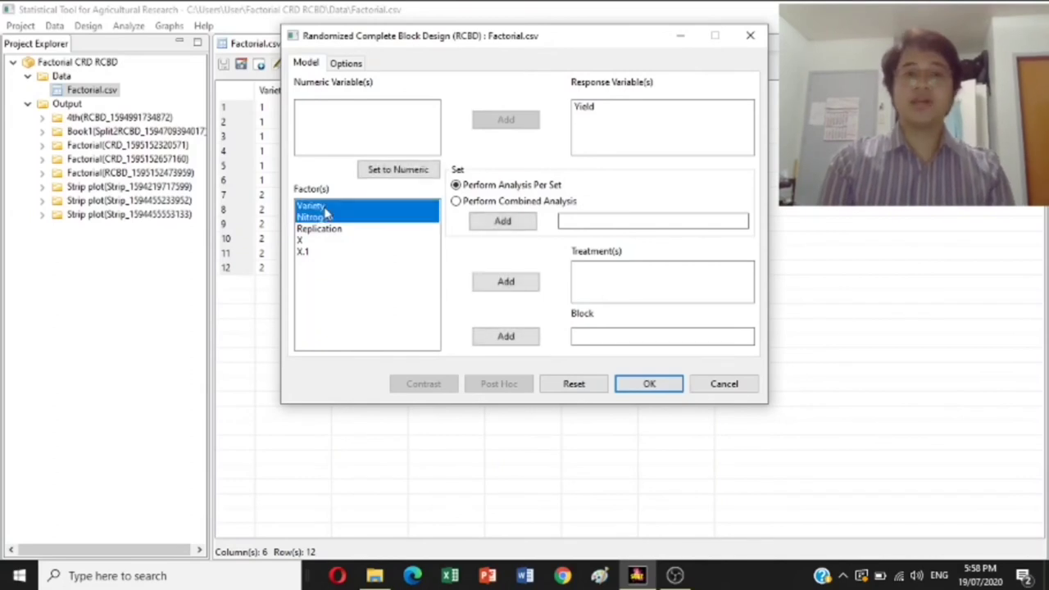
{"action": "left_click", "coordinate": [513, 285]}
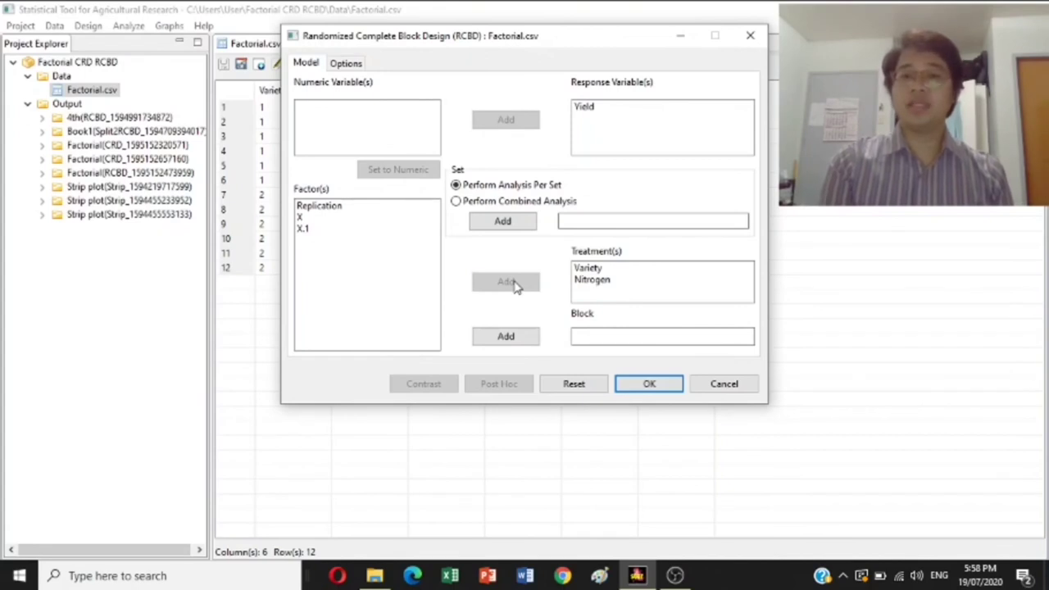
{"action": "left_click", "coordinate": [328, 206]}
{"action": "left_click", "coordinate": [527, 339]}
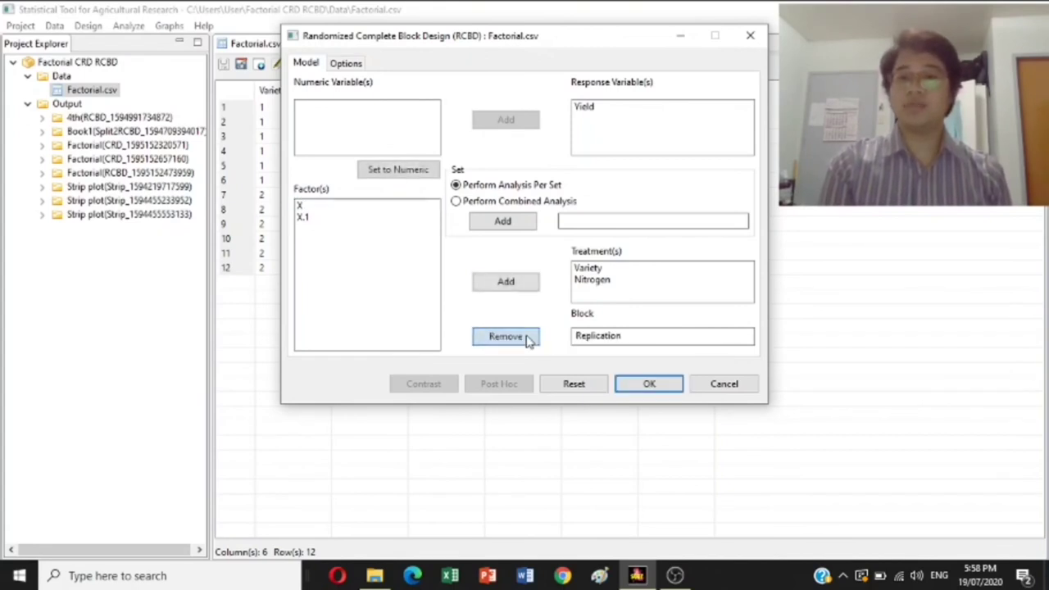
Run the RCBD analysis and view its output down through the ANOVA table for Yield.
{"action": "left_click", "coordinate": [660, 385]}
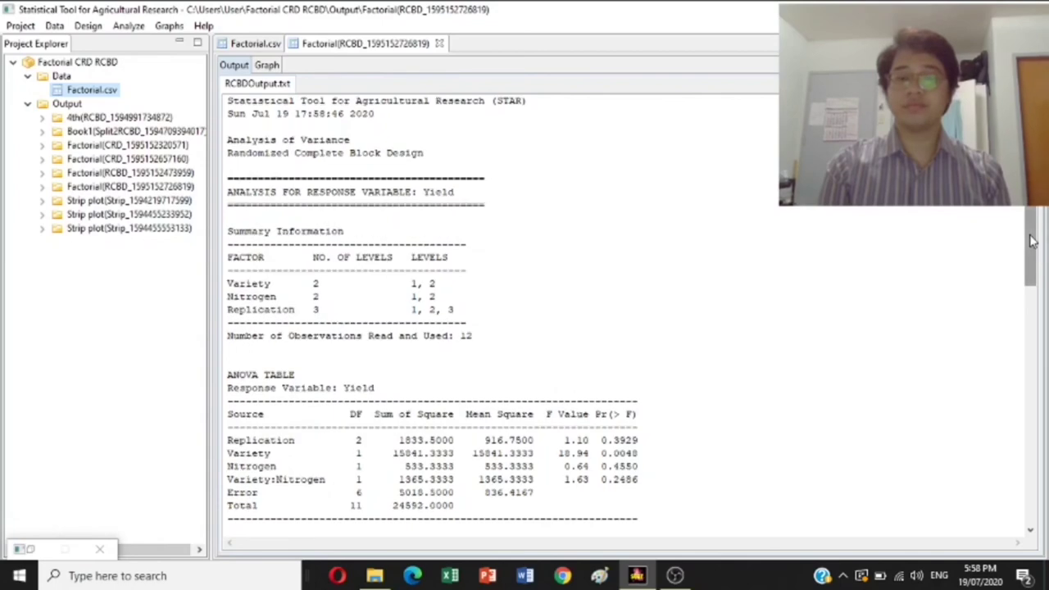
{"action": "mouse_move", "coordinate": [1031, 239]}
{"action": "left_mouse_down"}
{"action": "mouse_move", "coordinate": [1042, 489]}
{"action": "mouse_move", "coordinate": [1038, 228]}
{"action": "left_mouse_up"}
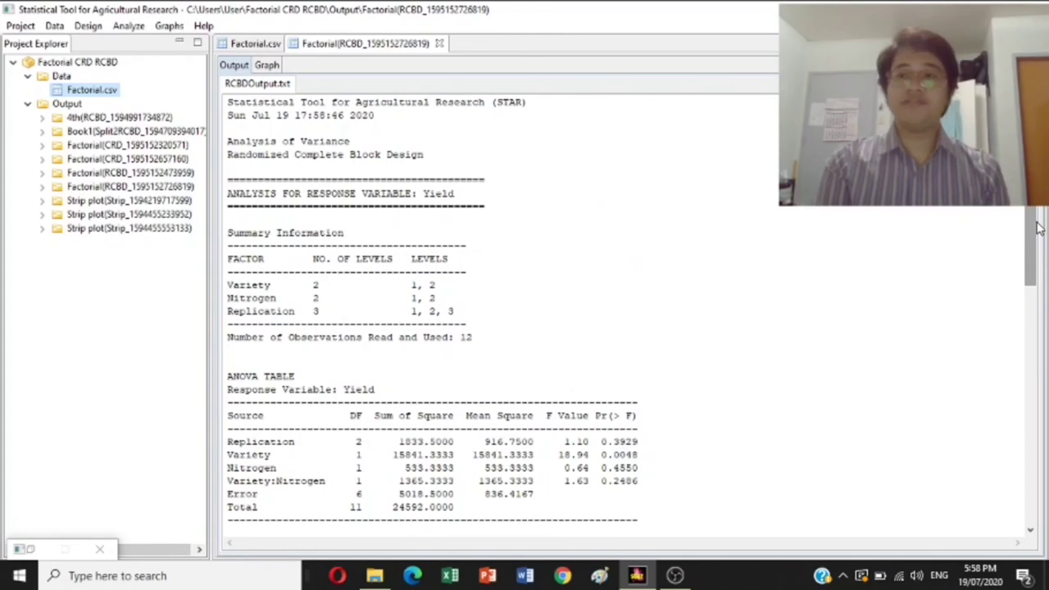
{"action": "left_click_drag", "start_coordinate": [1032, 228], "coordinate": [1032, 250]}
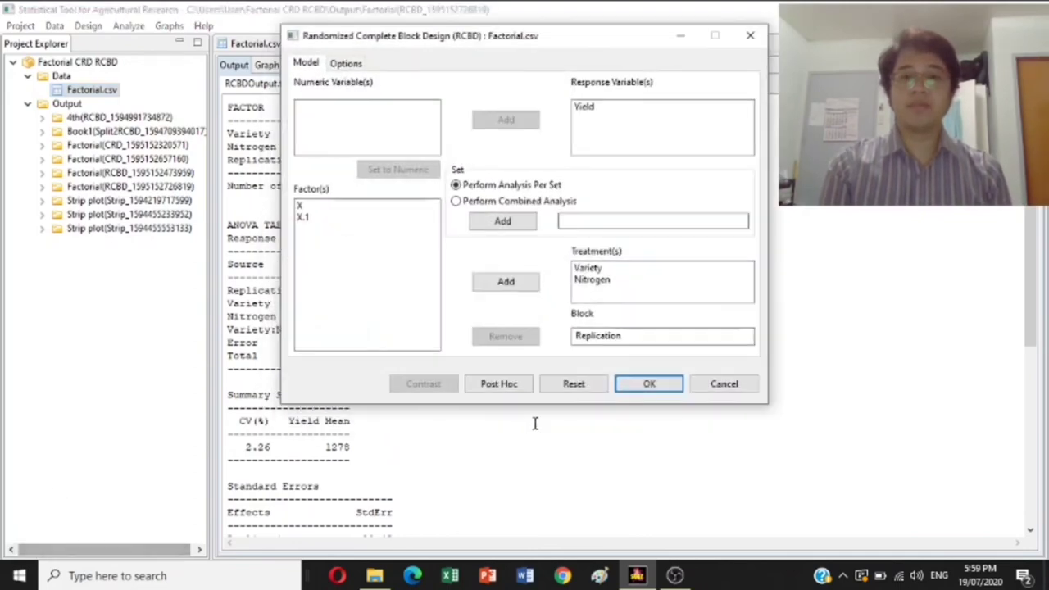
Add Yield to the post hoc tests, run Tukey's Honest Significant Difference (HSD) Test, and return to the RCBD output.
{"action": "left_click", "coordinate": [499, 385]}
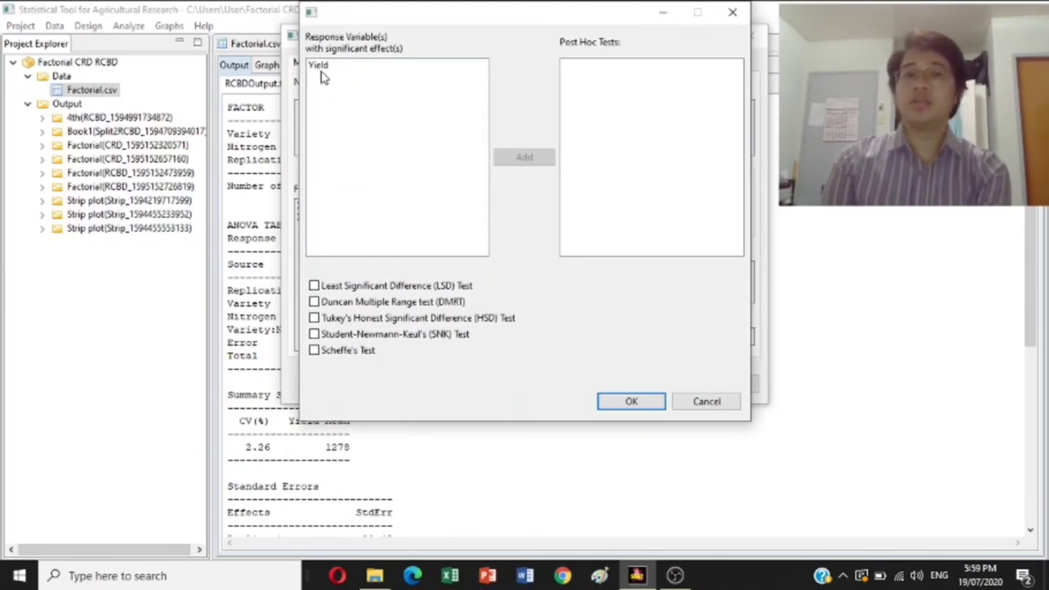
{"action": "left_click", "coordinate": [321, 67]}
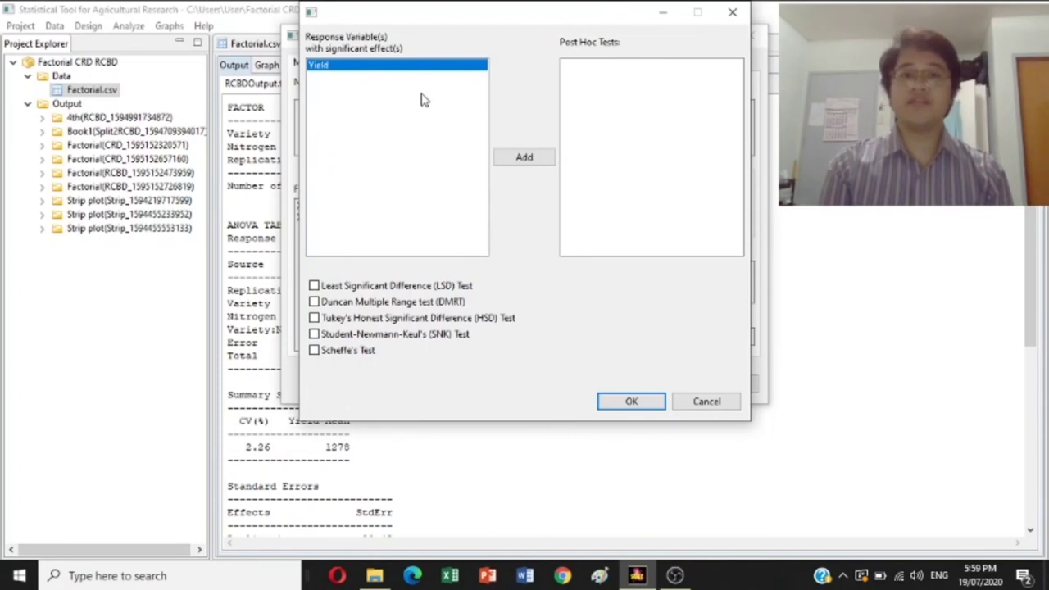
{"action": "left_click", "coordinate": [518, 166]}
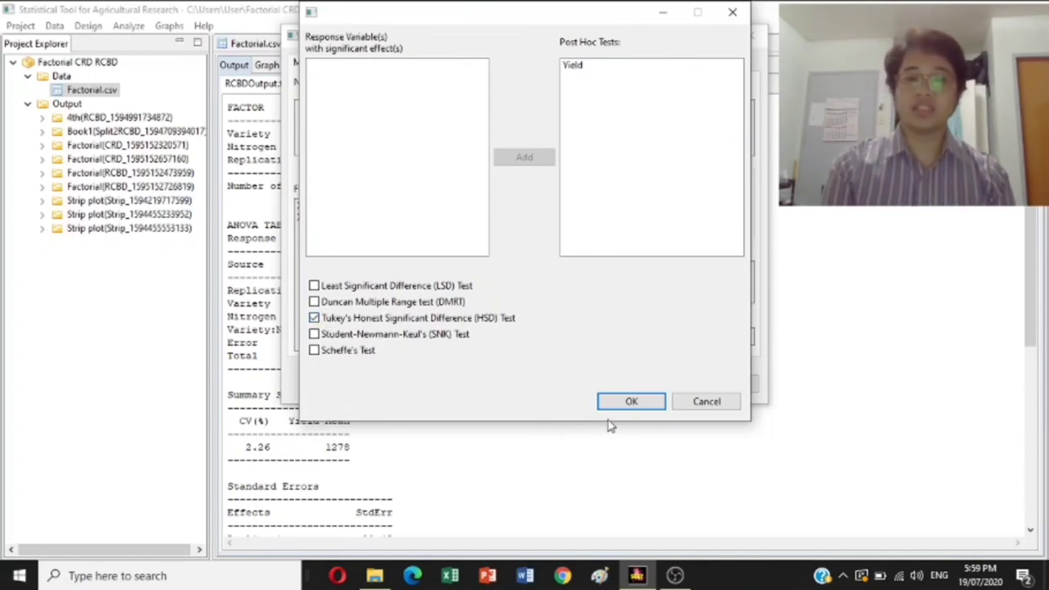
{"action": "left_click", "coordinate": [628, 402]}
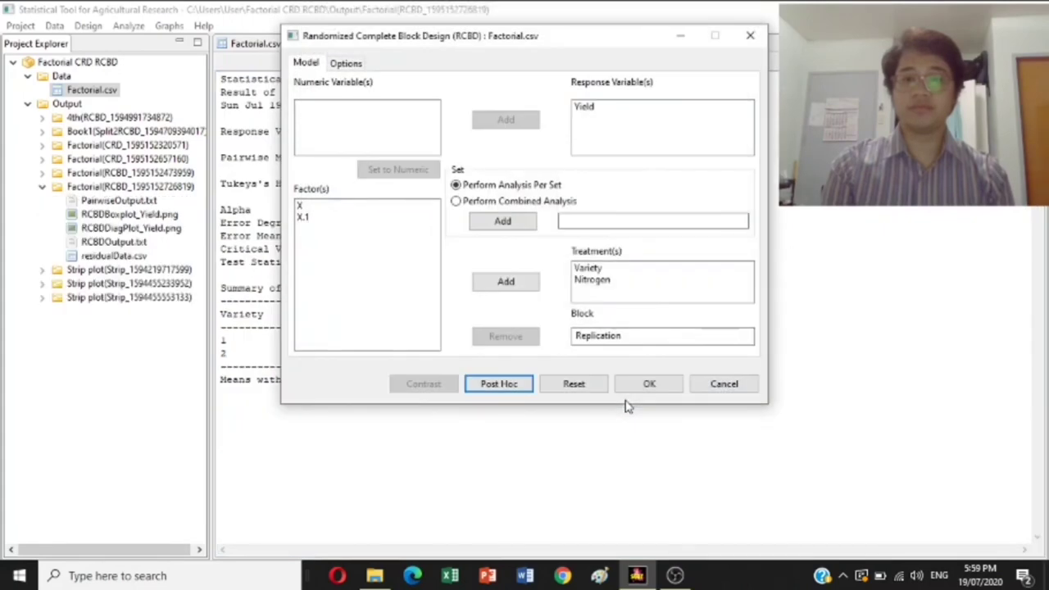
{"action": "left_click", "coordinate": [648, 385]}
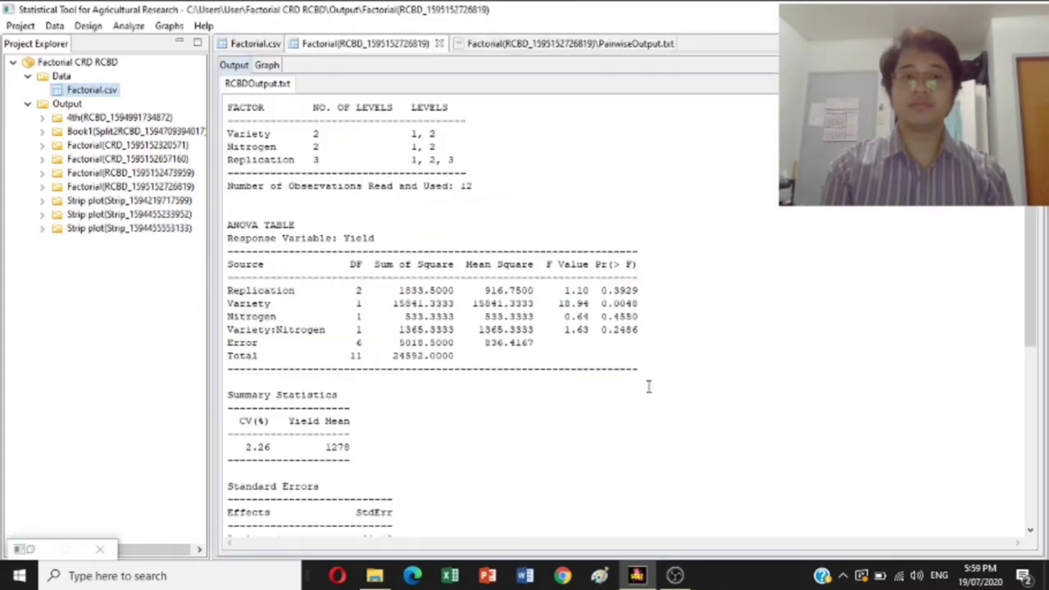
Examine the means and group letters of the two varieties in the pairwise comparison output, and close that output.
{"action": "left_click", "coordinate": [541, 45]}
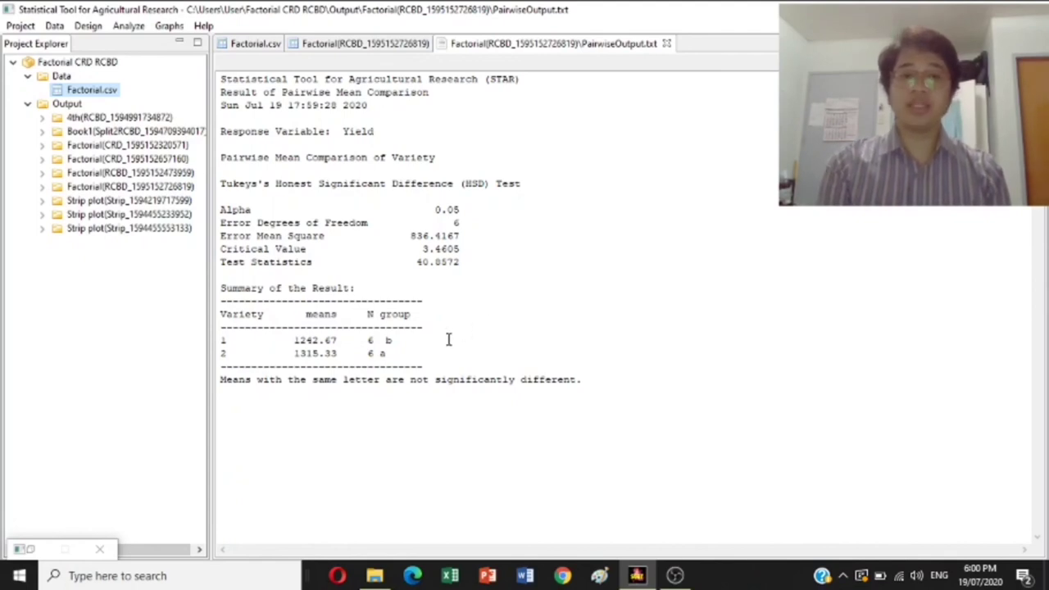
{"action": "double_click", "coordinate": [389, 354]}
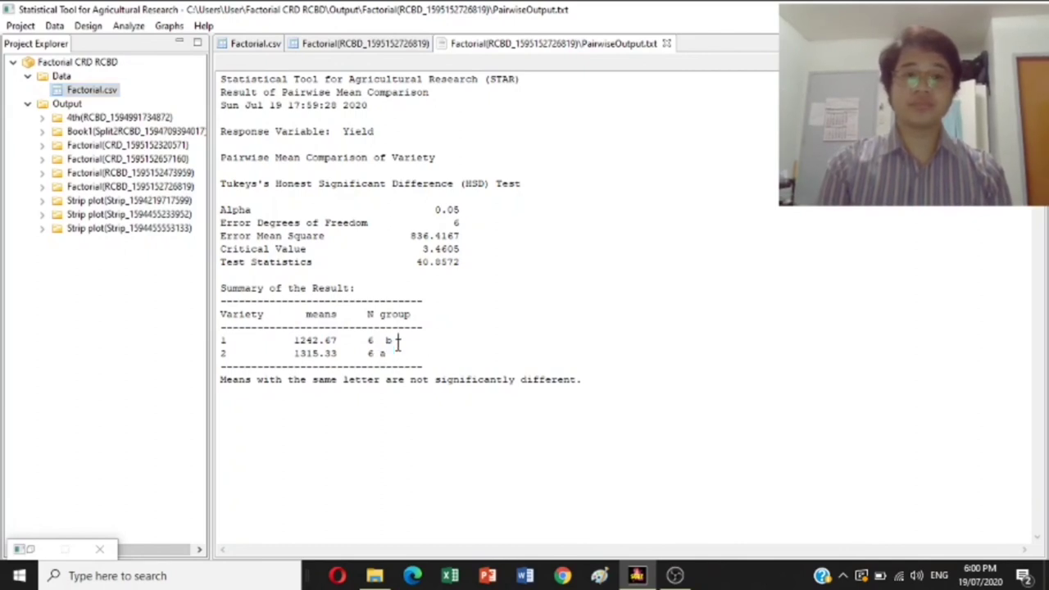
{"action": "double_click", "coordinate": [390, 341]}
{"action": "left_click", "coordinate": [401, 353]}
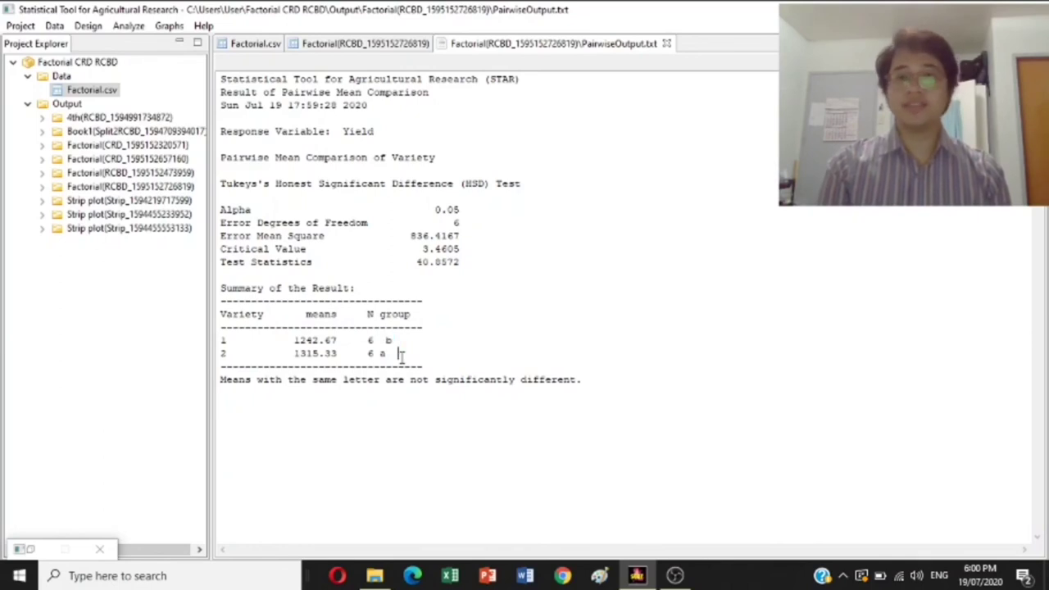
{"action": "left_click", "coordinate": [666, 43]}
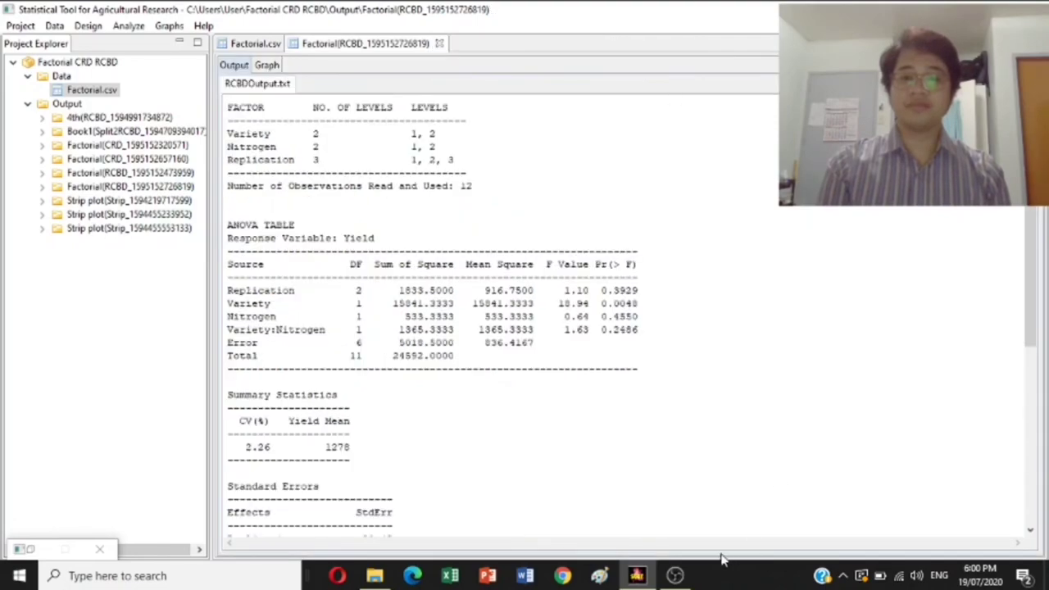
{"action": "left_click", "coordinate": [685, 575]}
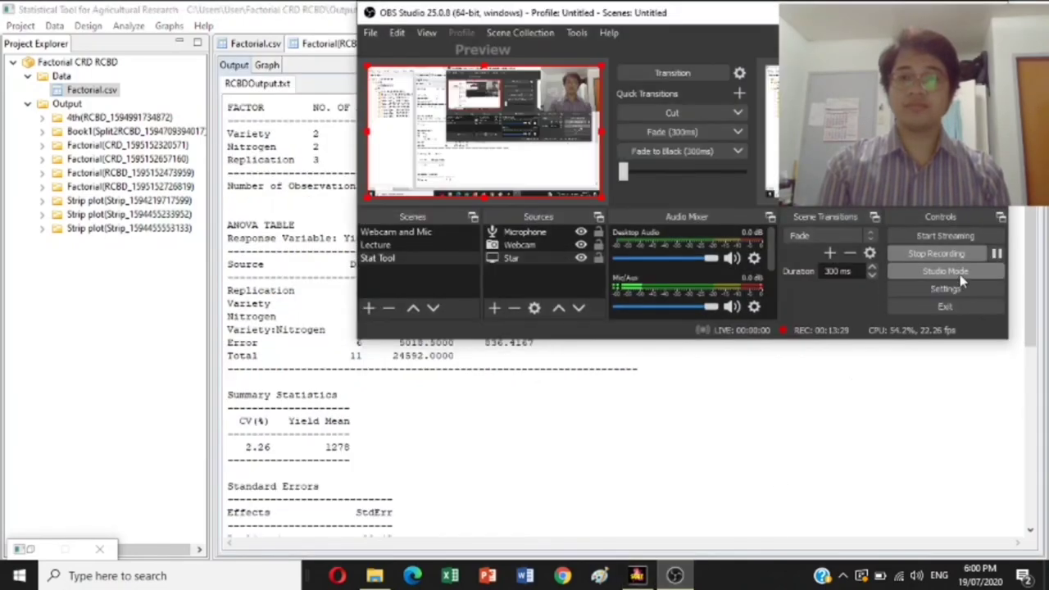